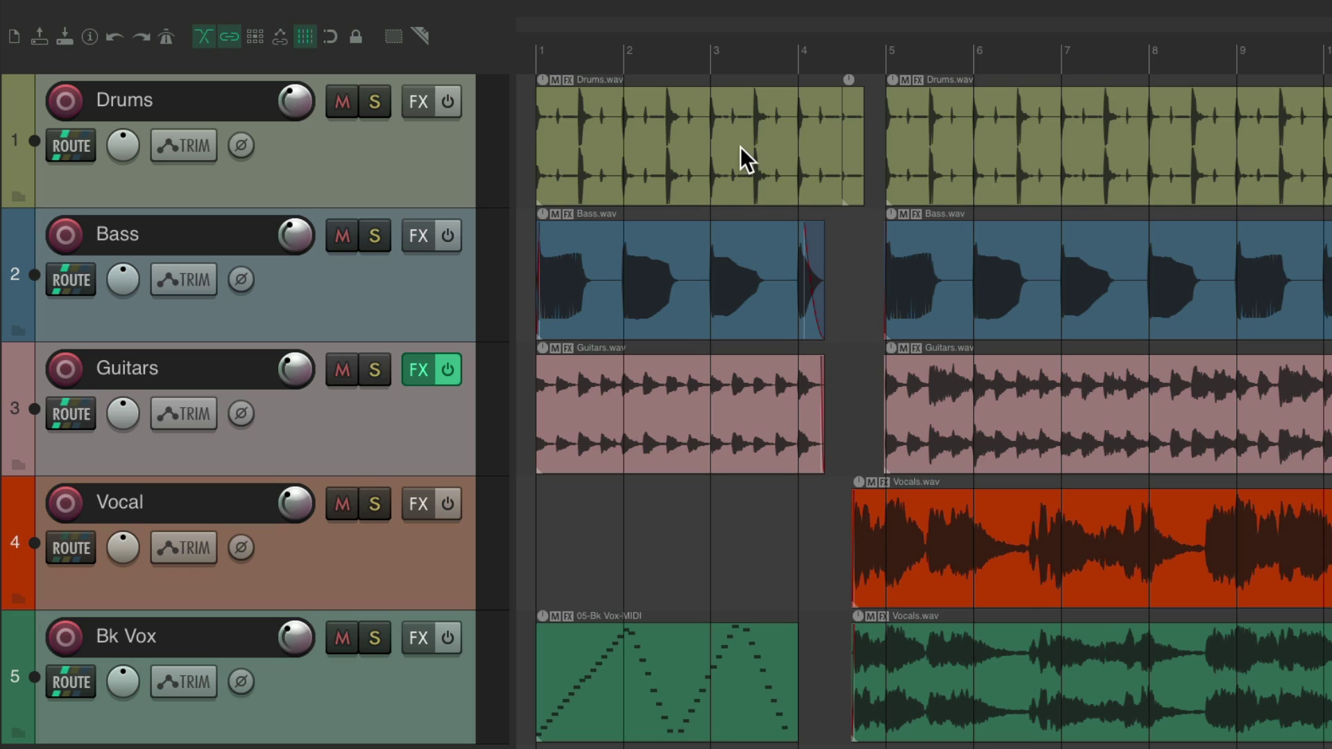
Scroll the arrange view up, down, left and right to look over the timeline.
scroll(739, 147, down, 3)
scroll(740, 147, up, 3)
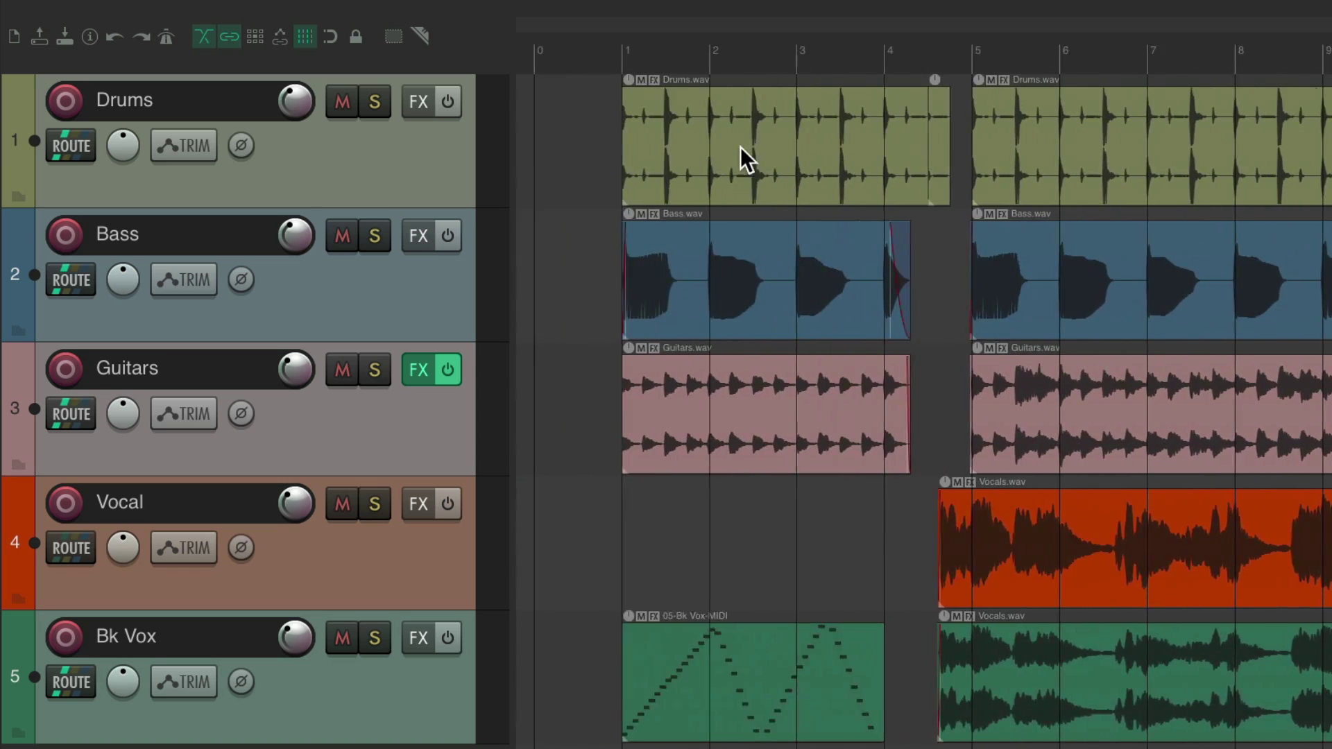
scroll(739, 147, right, 15)
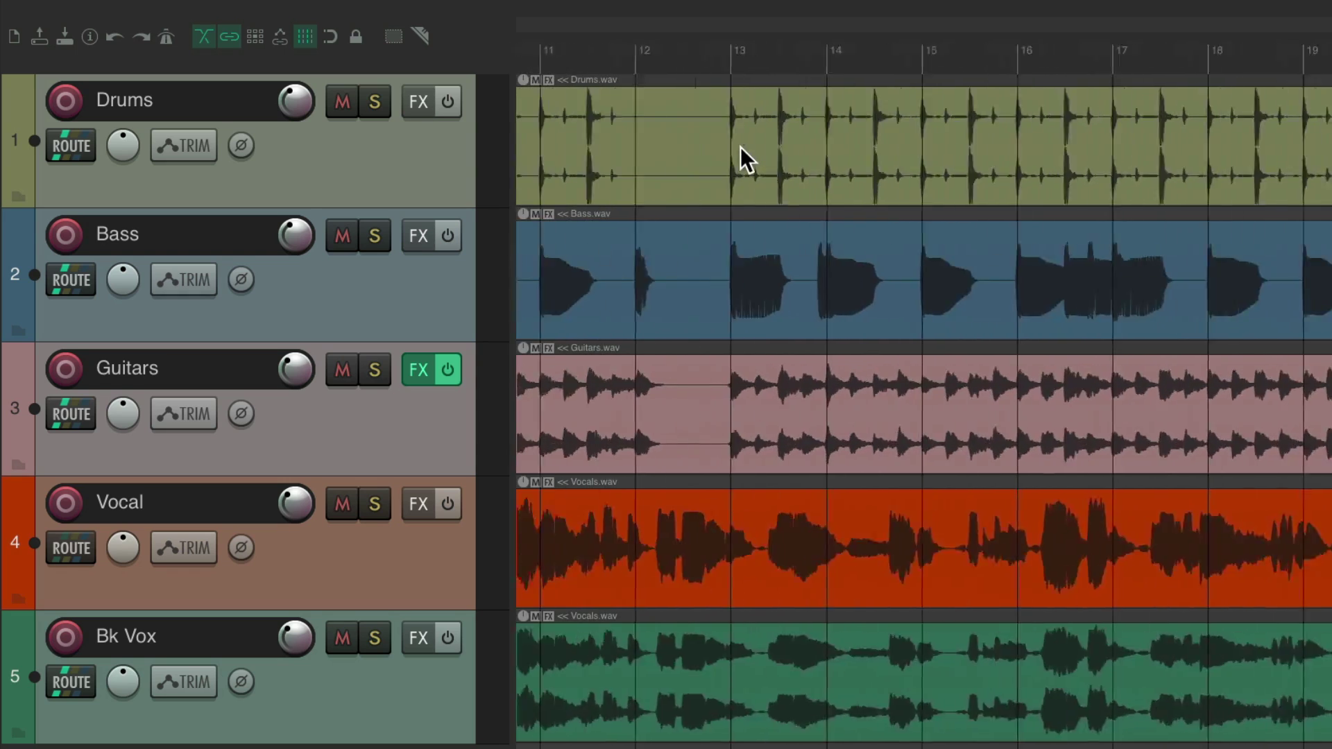
scroll(740, 147, left, 15)
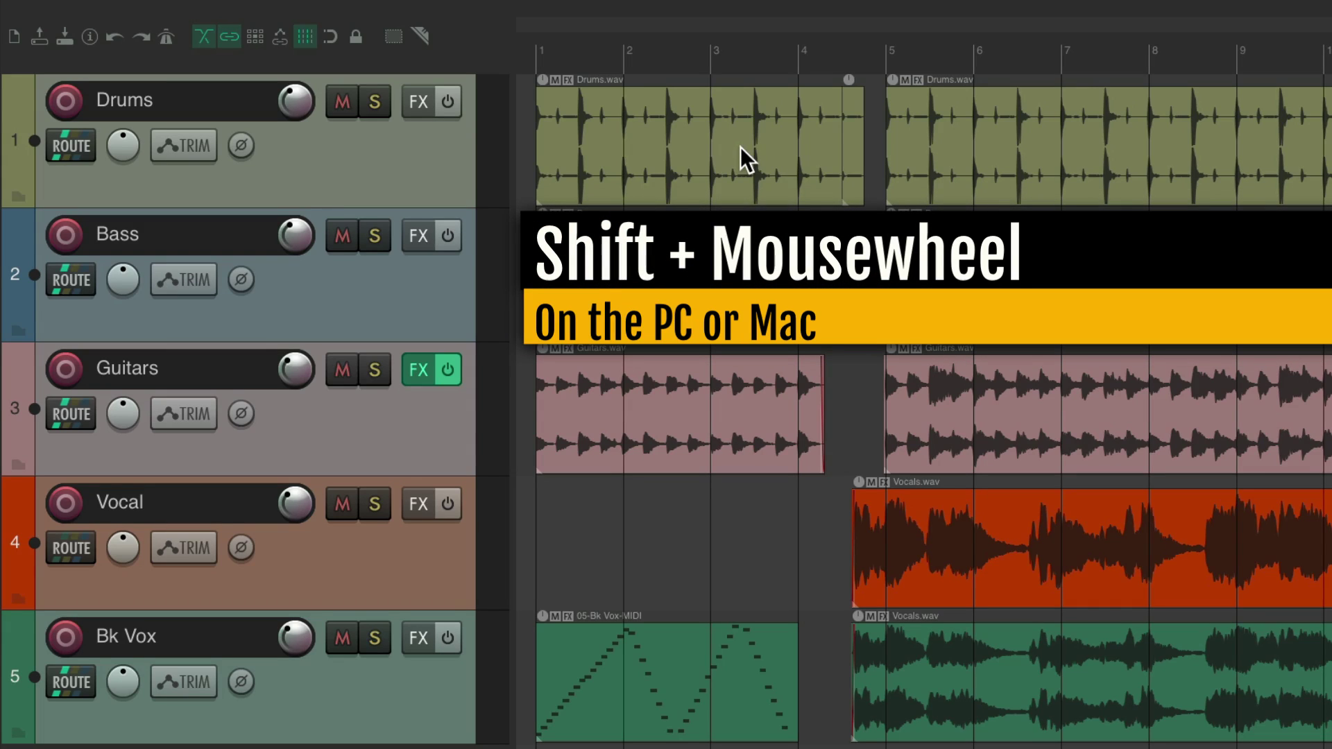
scroll(739, 147, right, 15)
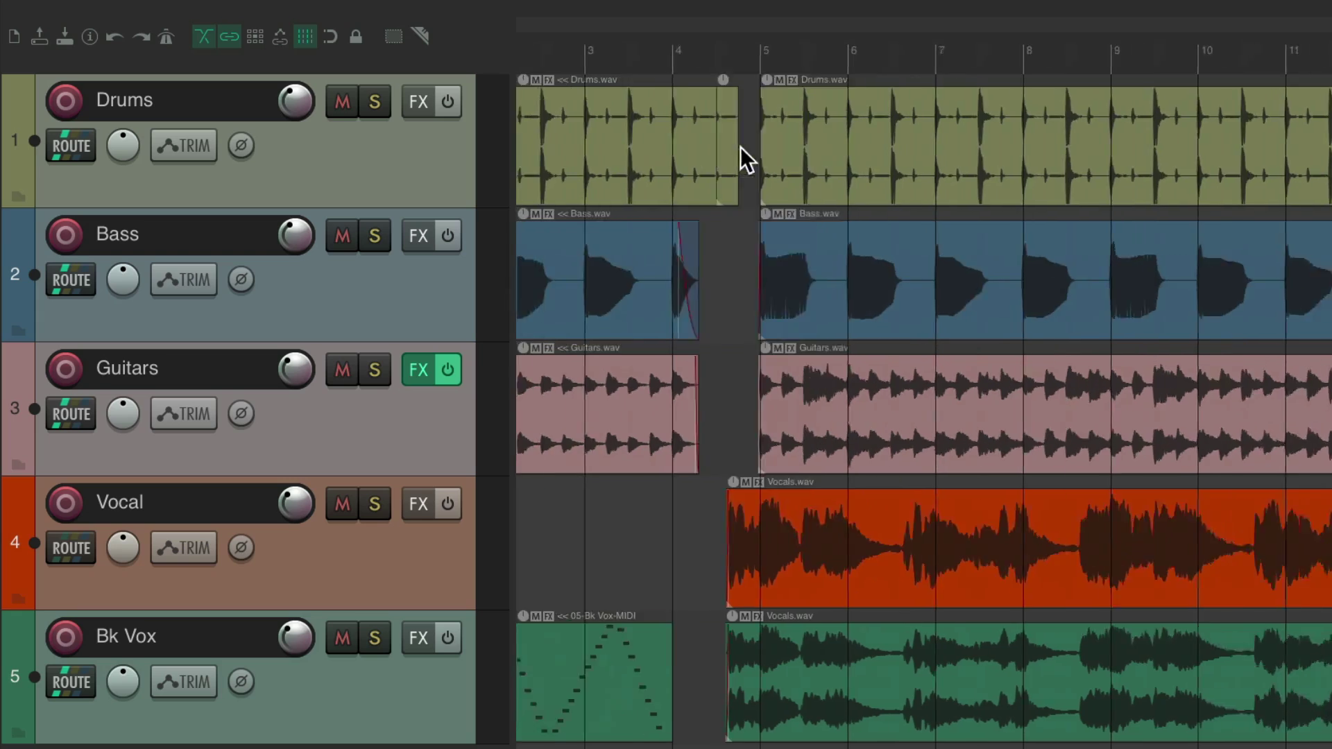
scroll(740, 147, left, 15)
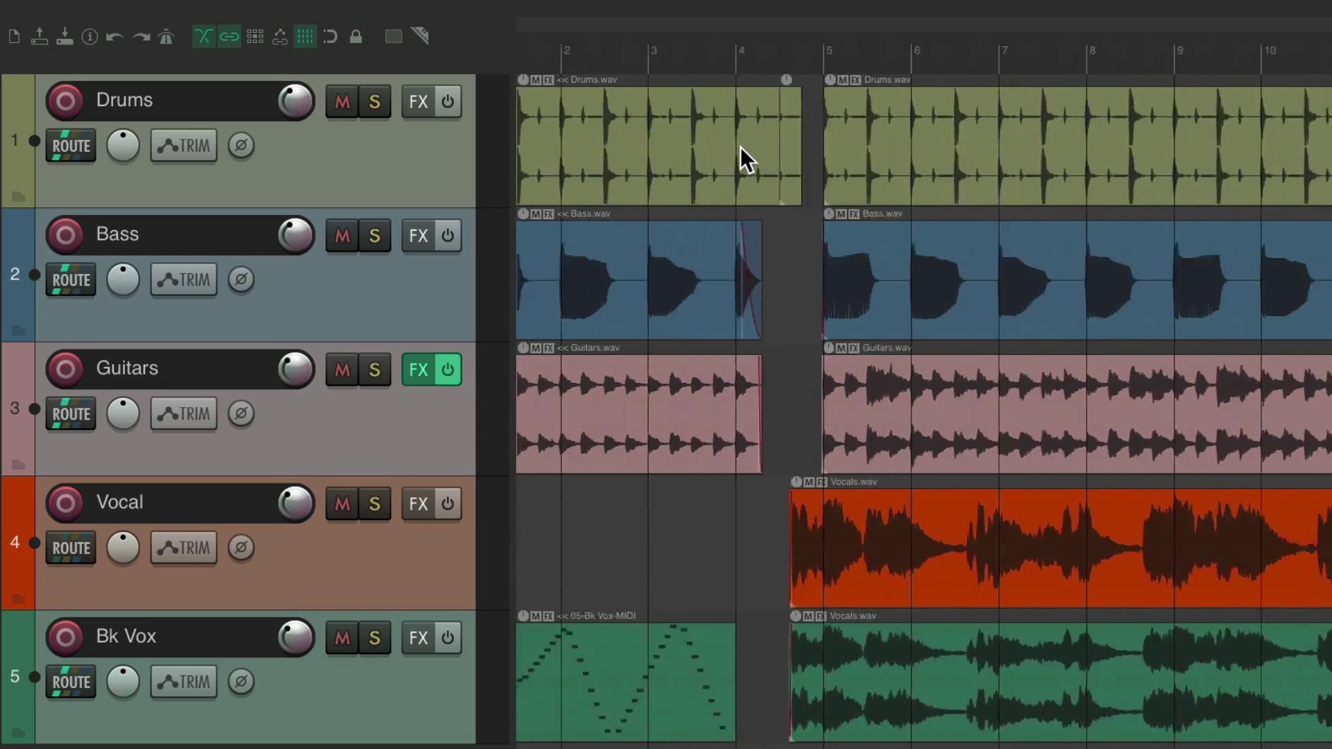
scroll(739, 147, right, 10)
scroll(739, 147, left, 6)
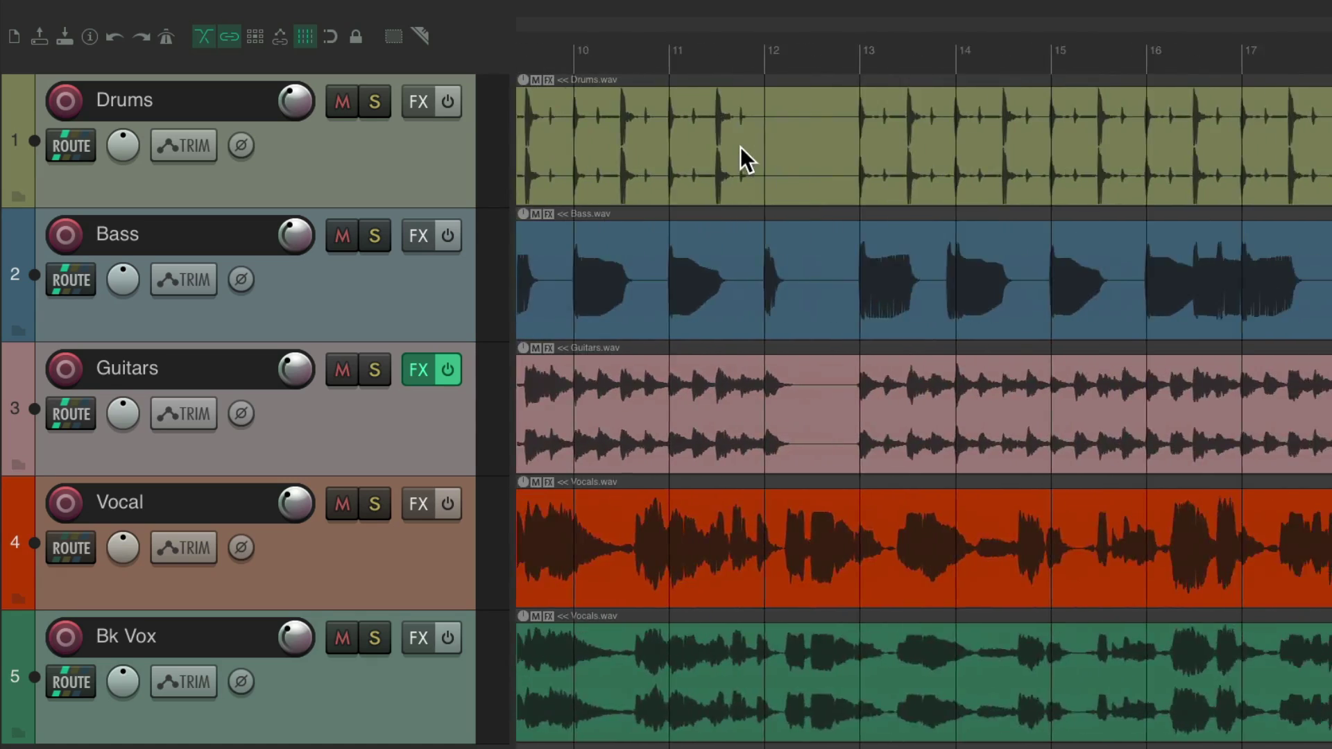
scroll(739, 147, left, 4)
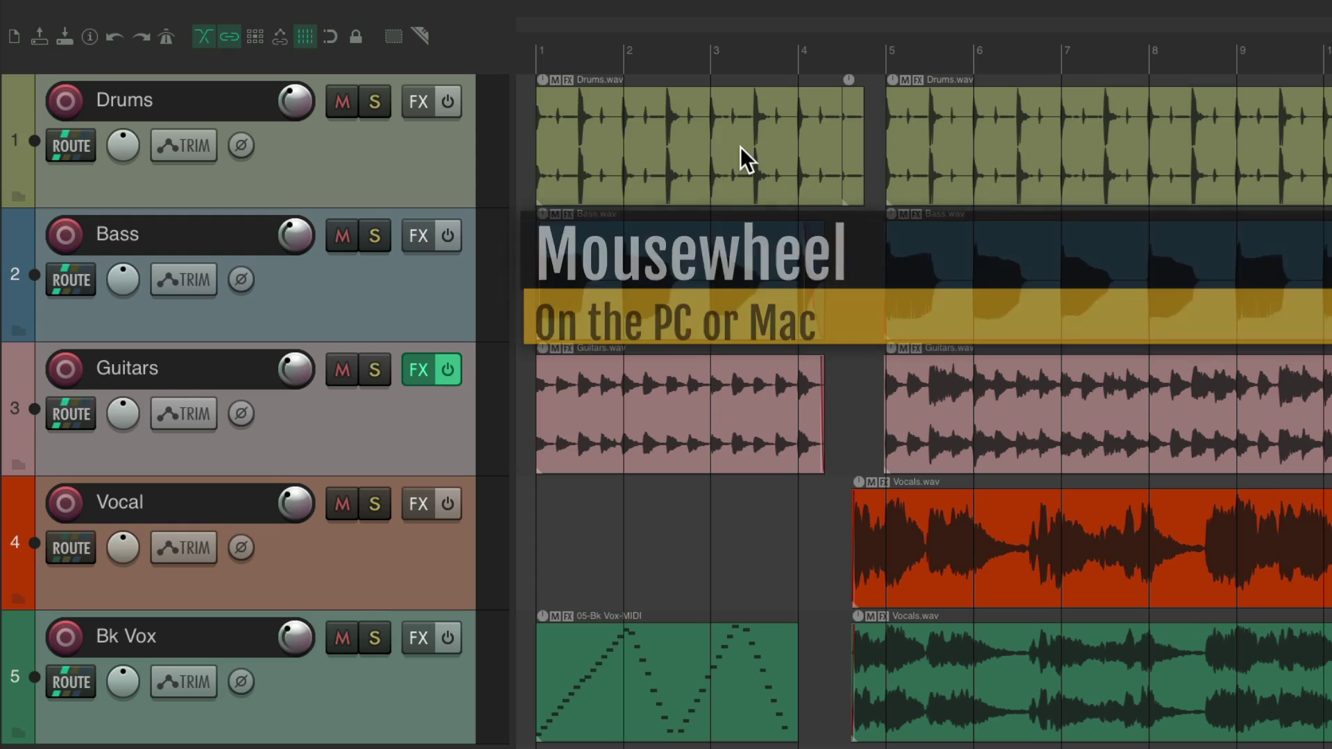
scroll(739, 147, up, 10)
scroll(739, 147, down, 15)
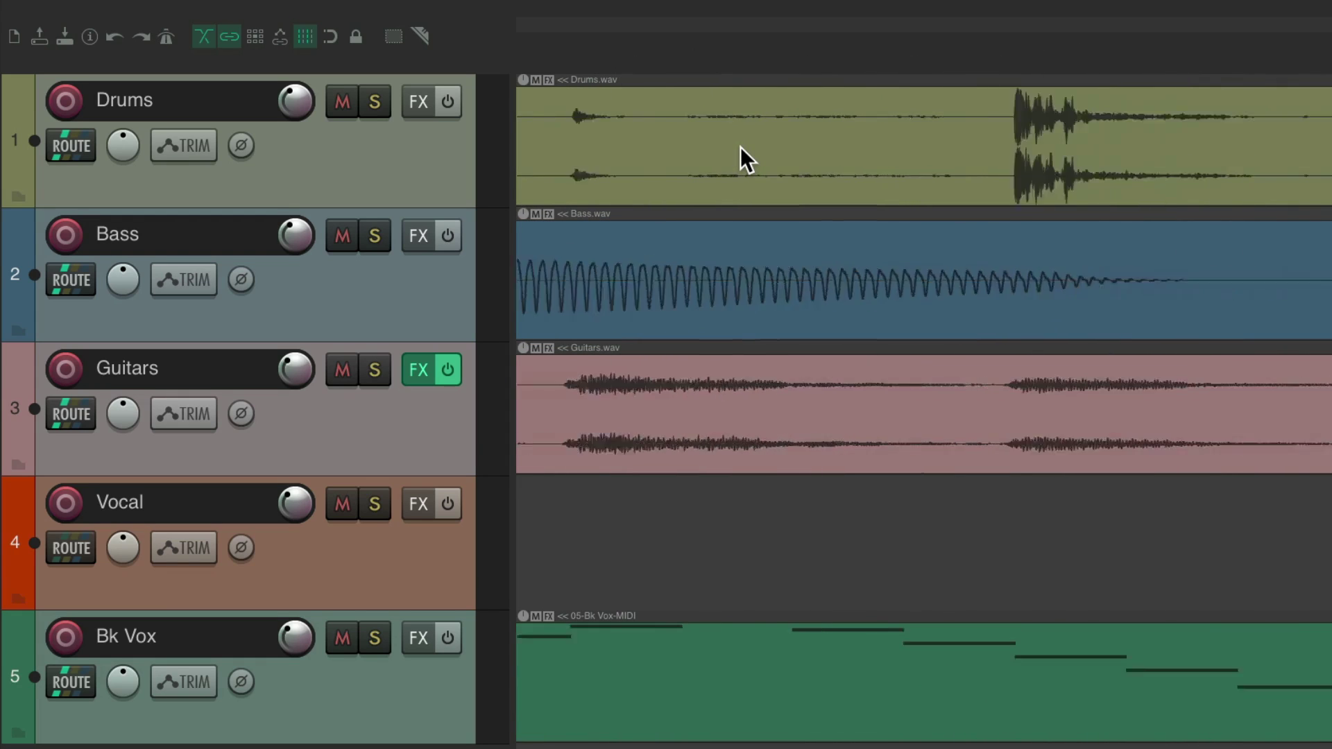
scroll(739, 147, up, 6)
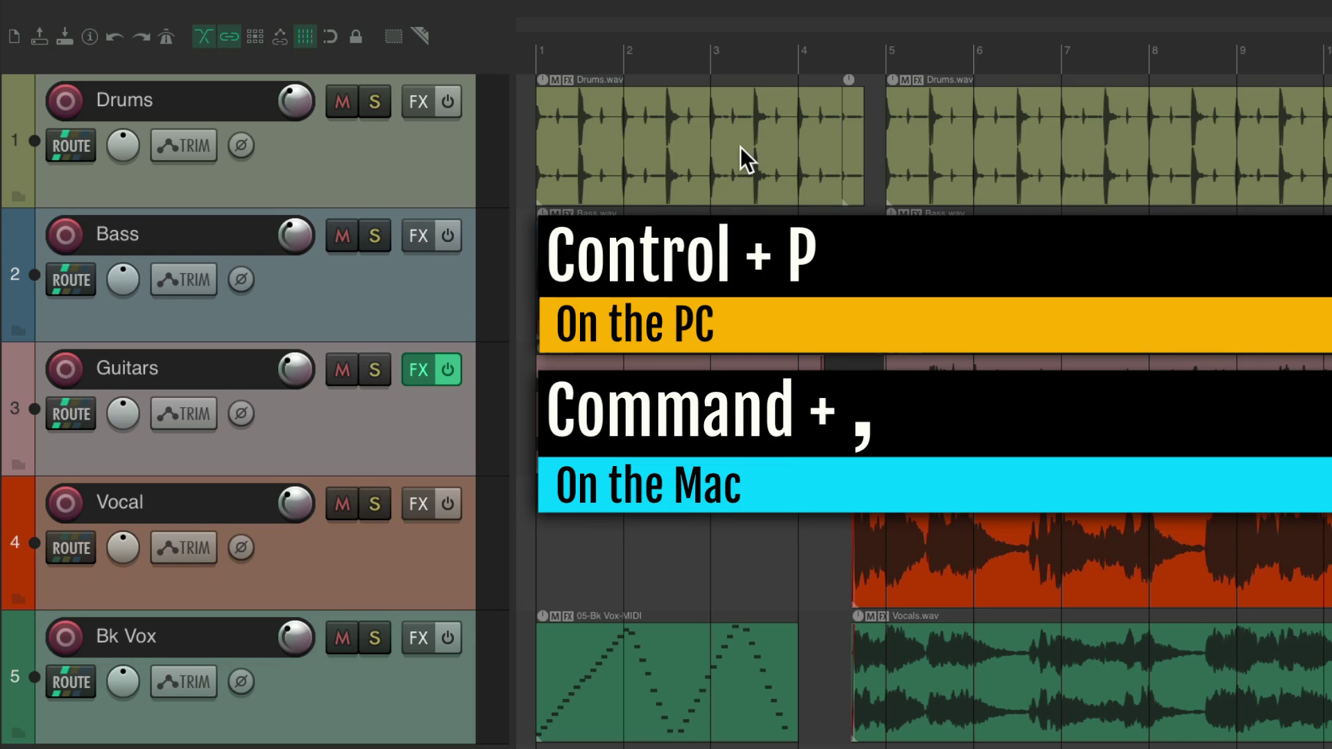
Open Preferences > Mouse Modifiers and view the arrange view's middle-drag behaviours.
key(super+comma)
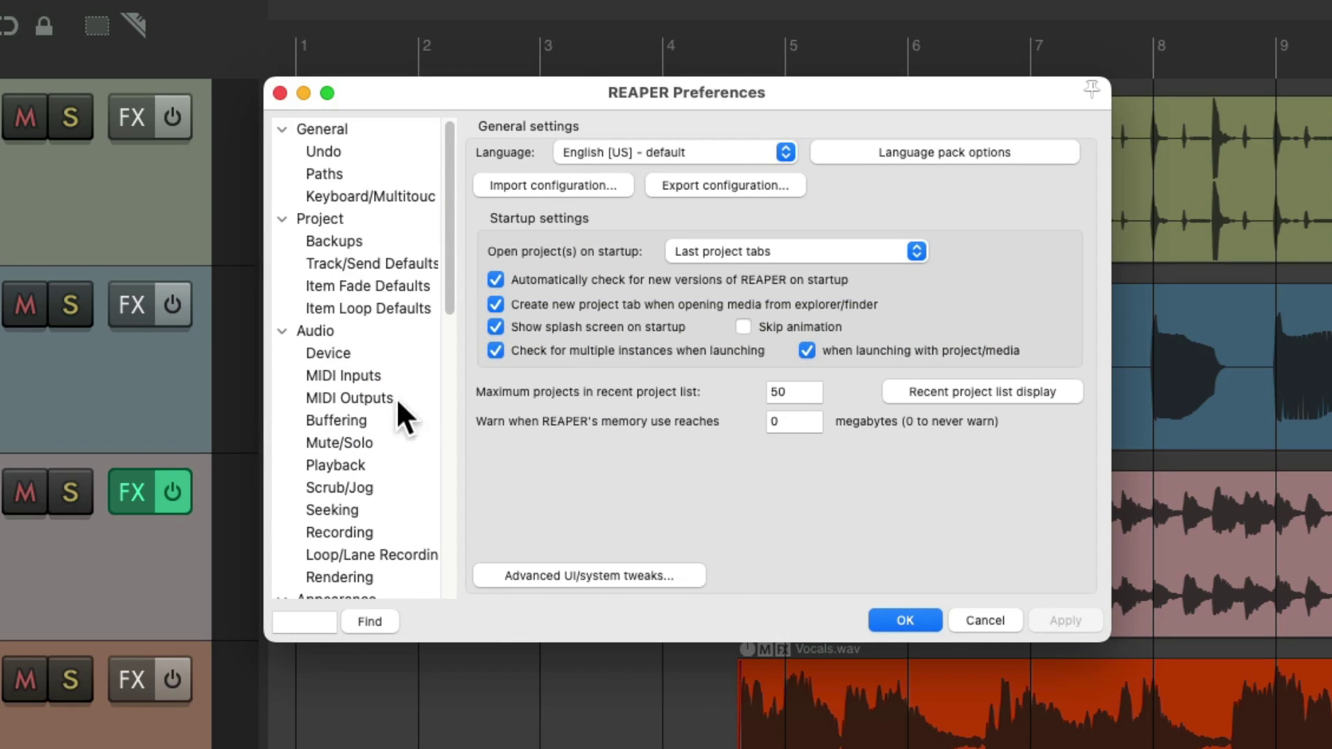
scroll(399, 414, down, 5)
scroll(398, 402, down, 6)
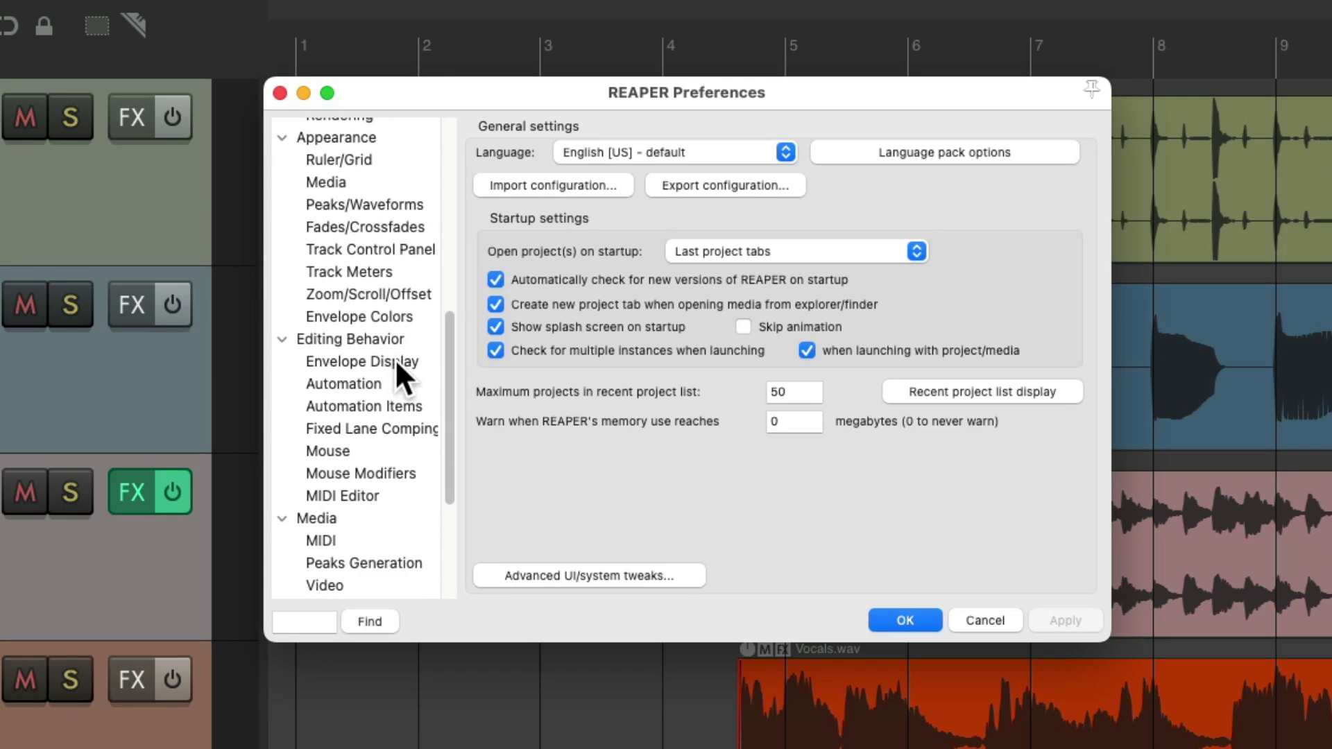
click(423, 469)
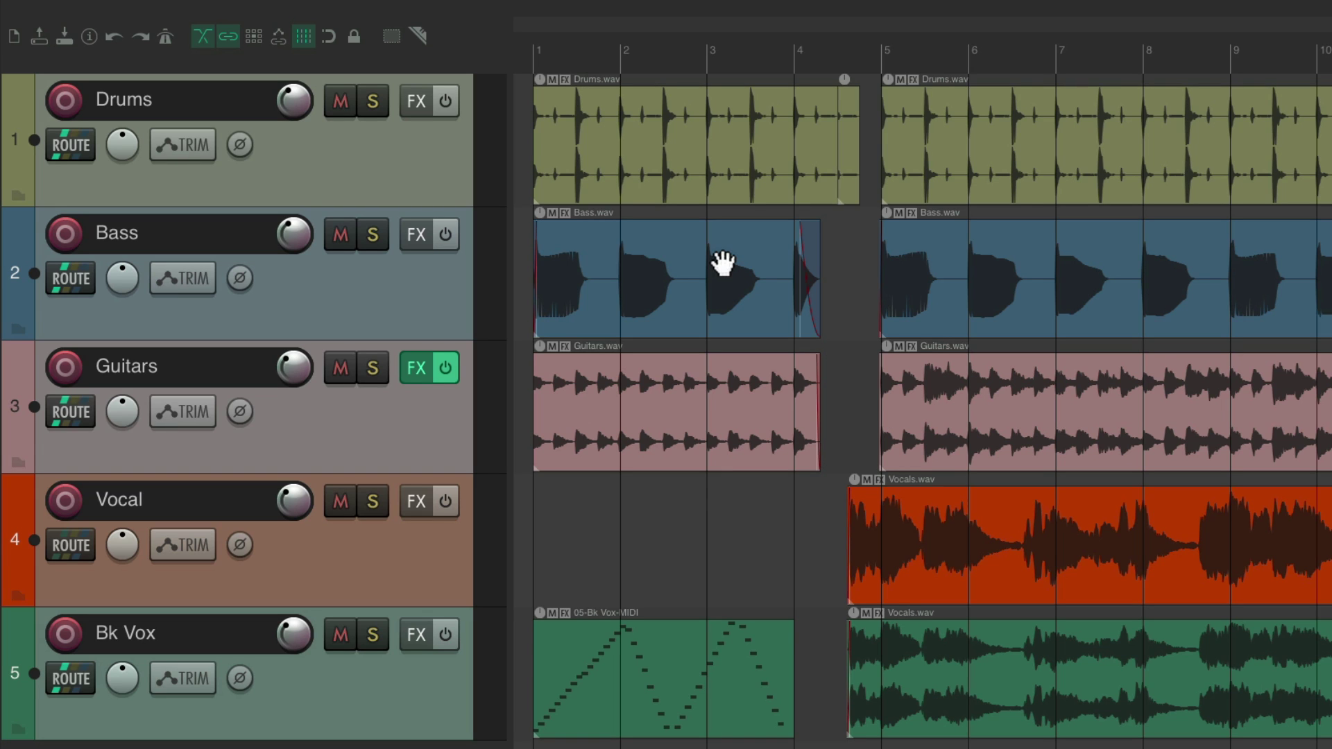
mouse_move(713, 261)
mouse_down()
mouse_move(963, 256)
mouse_move(594, 268)
mouse_move(760, 256)
mouse_move(451, 256)
mouse_move(728, 262)
mouse_up()
key(super+comma)
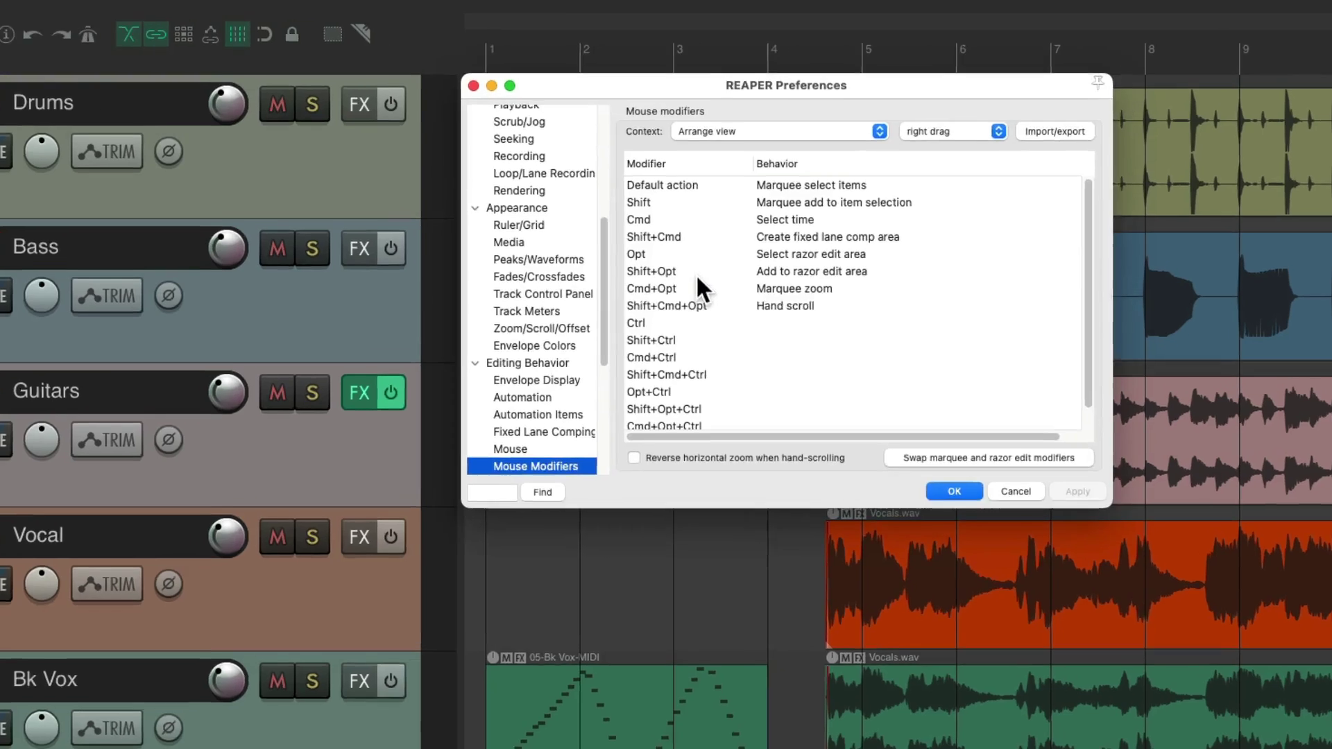
click(909, 151)
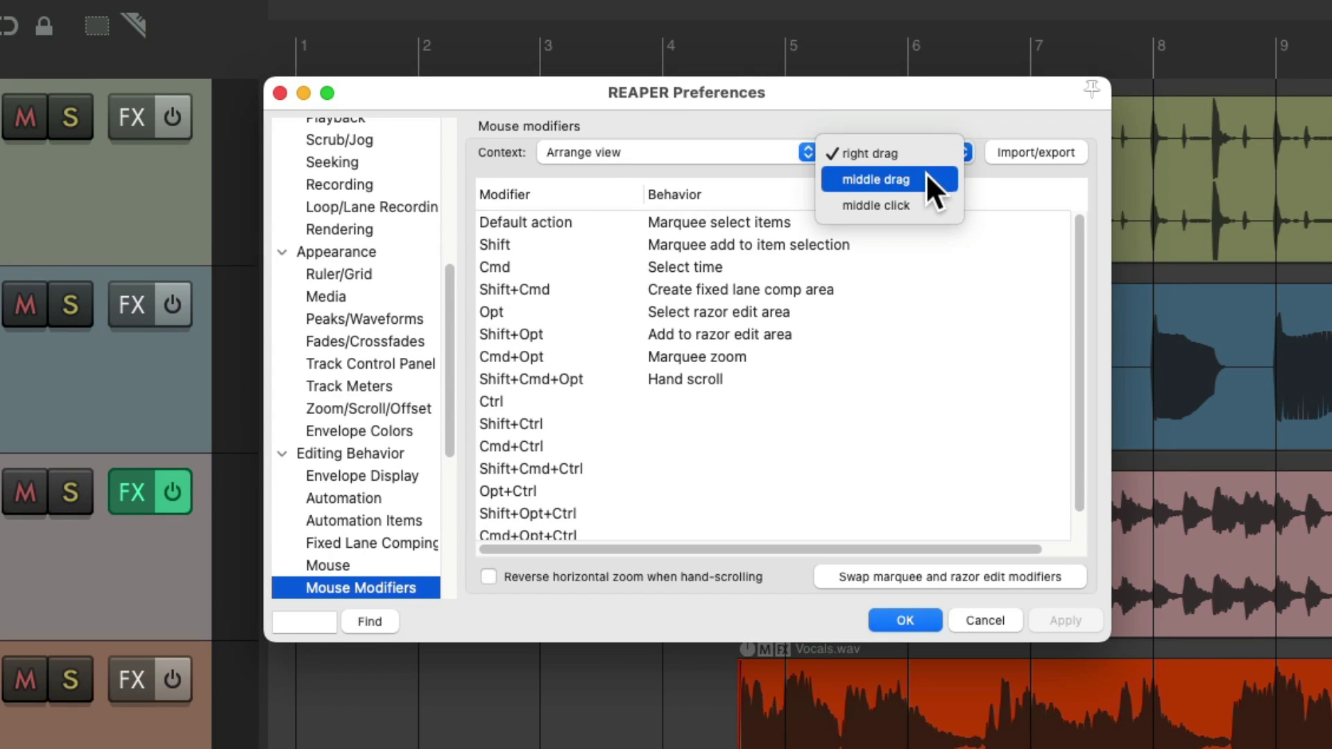
click(927, 176)
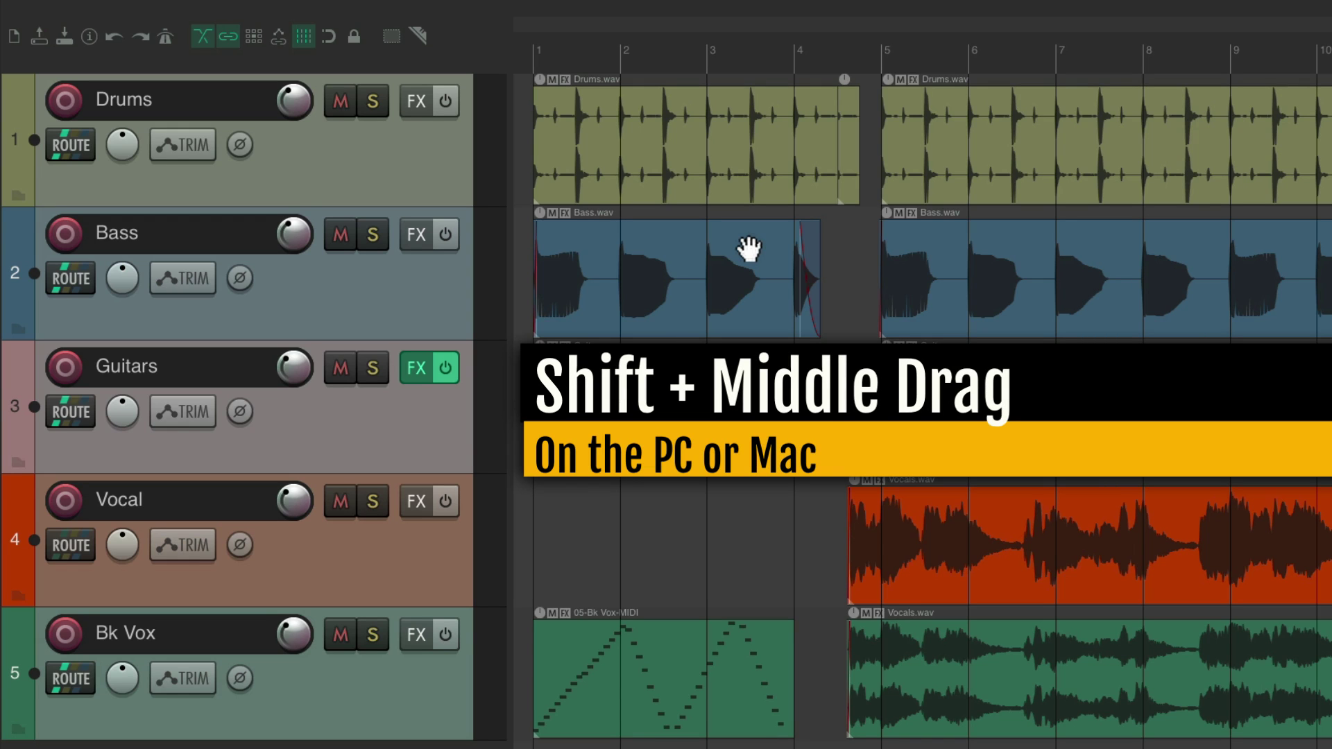
Pan and scroll the timeline, then reopen Mouse Modifiers for the Project marker/region lane.
drag(749, 250, 676, 189)
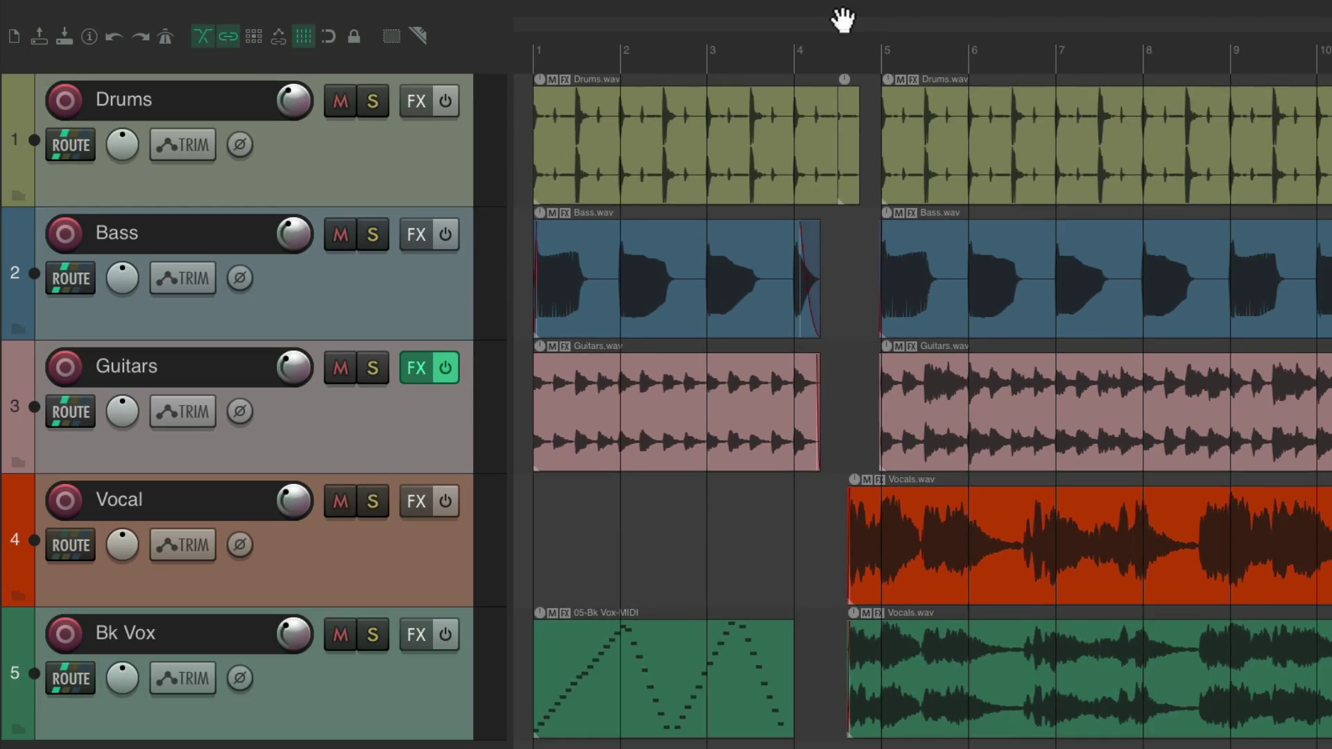
scroll(693, 28, down, 3)
scroll(1019, 15, up, 3)
scroll(950, 11, right, 10)
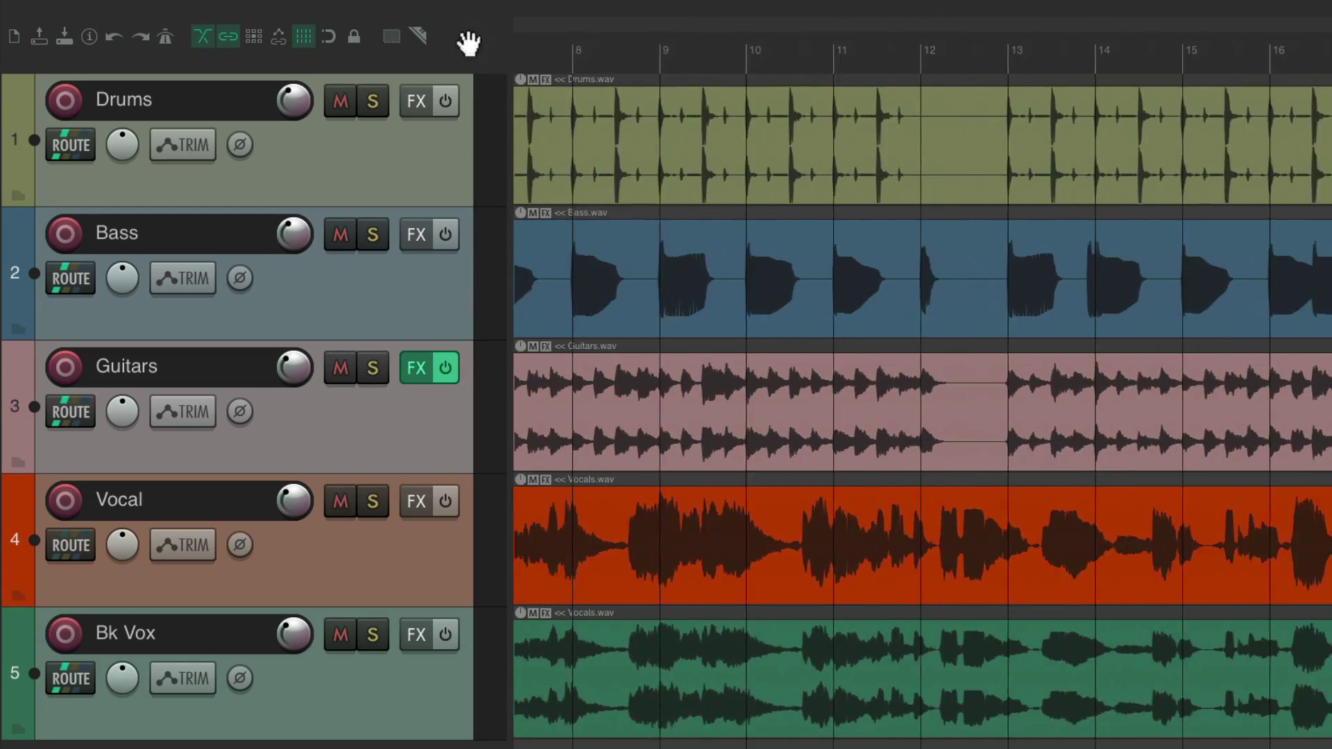
scroll(469, 43, left, 10)
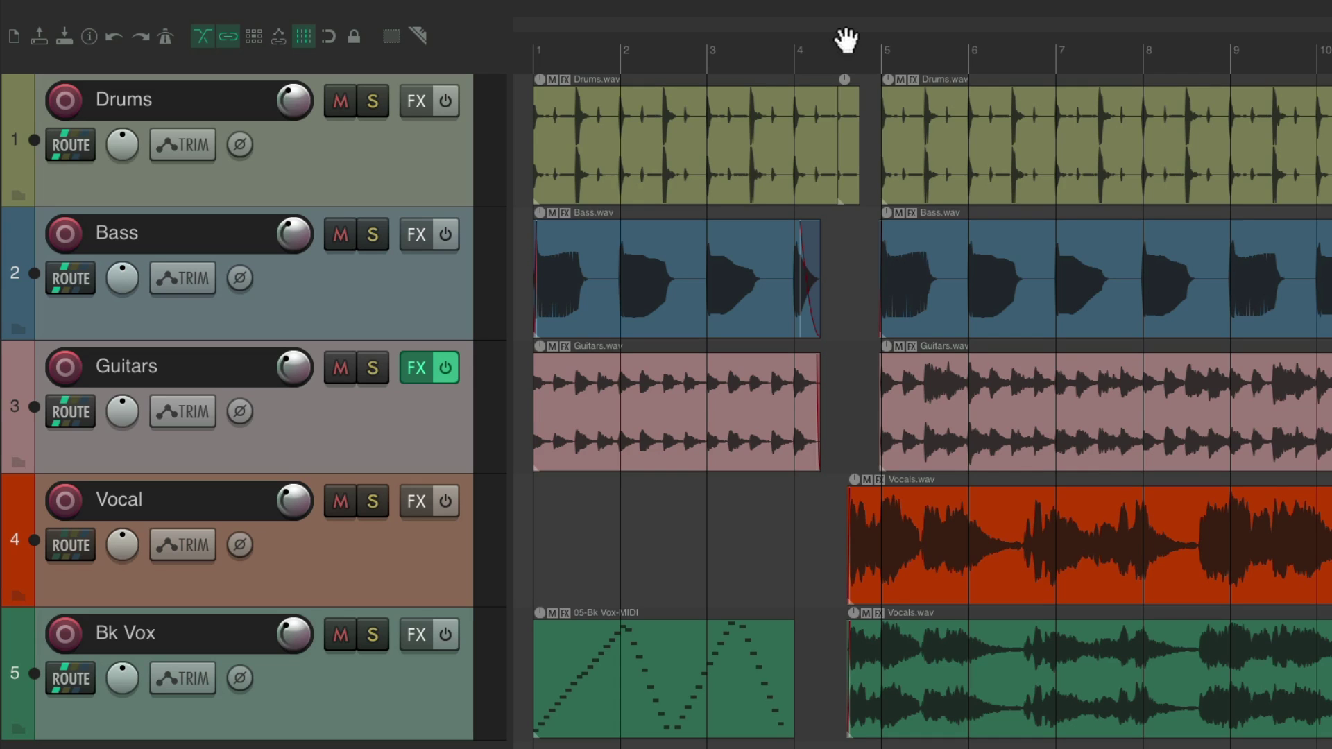
key(super+comma)
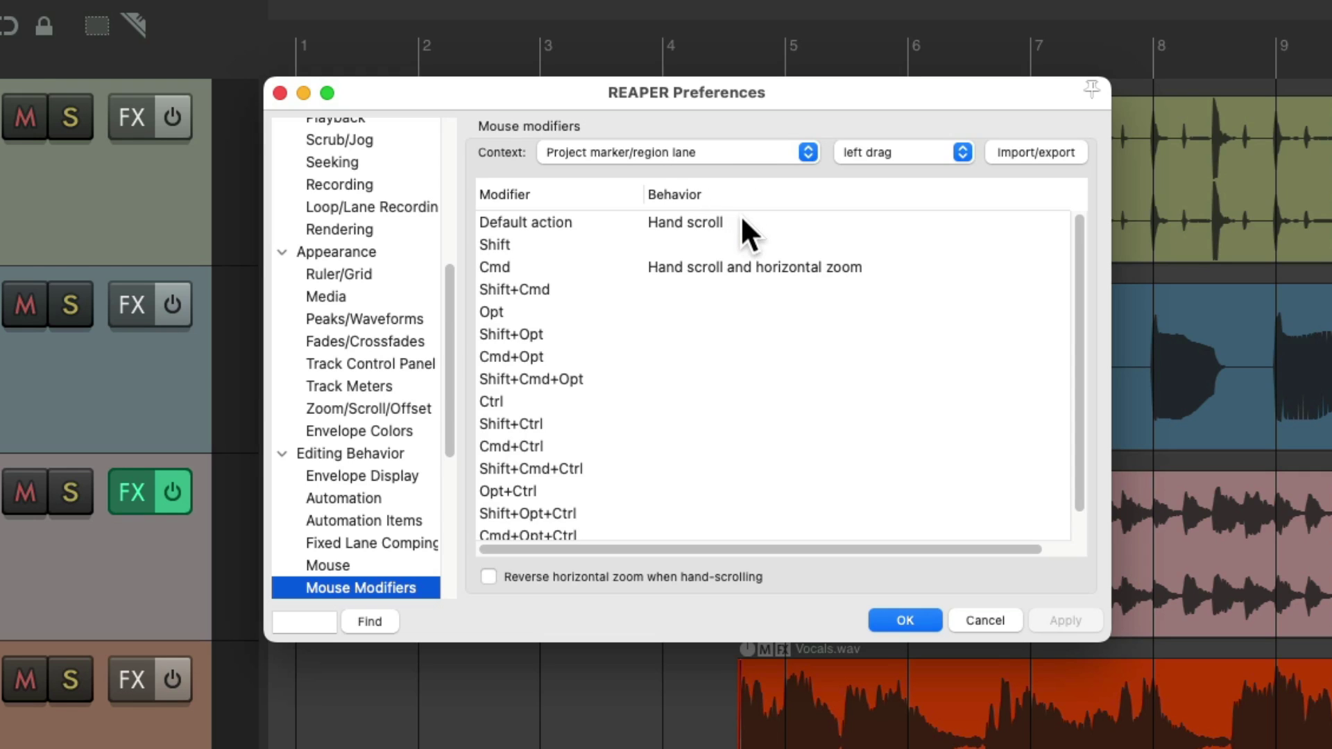
key(Escape)
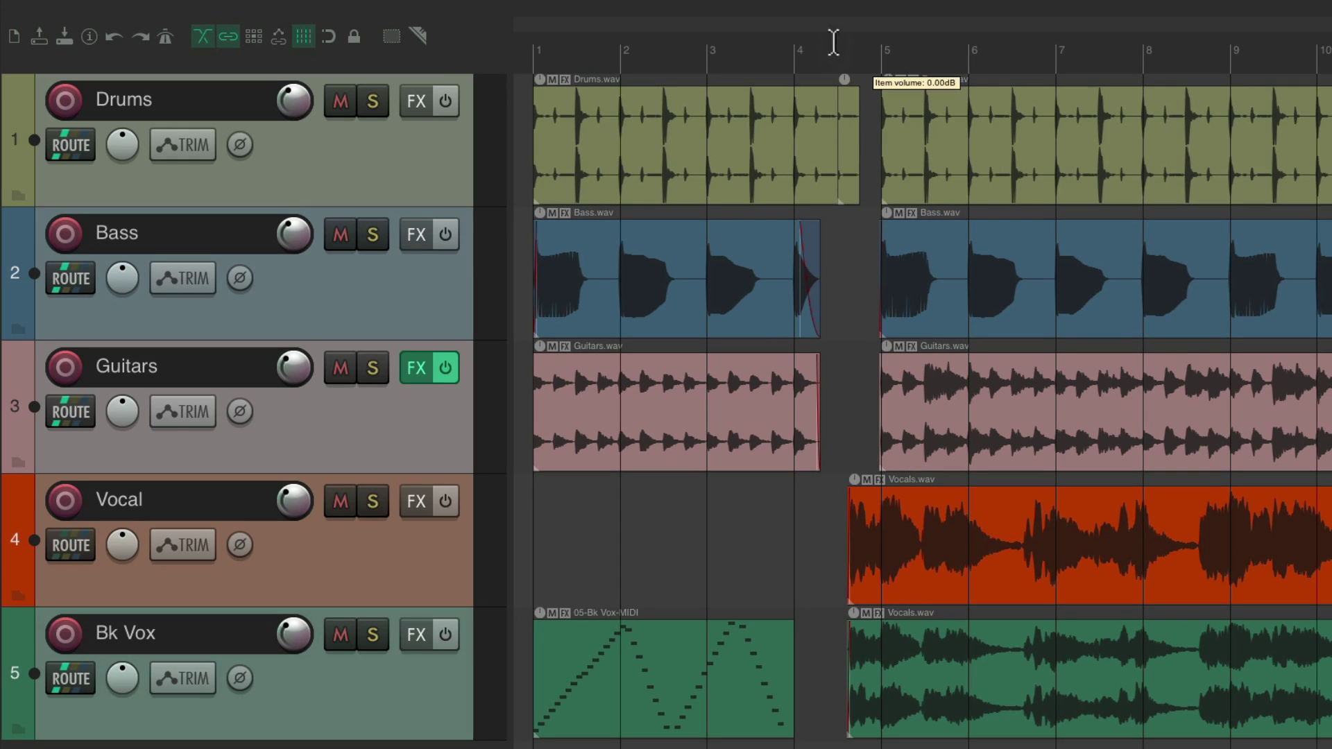
mouse_move(832, 29)
mouse_down()
mouse_move(714, 36)
mouse_move(756, 35)
mouse_up()
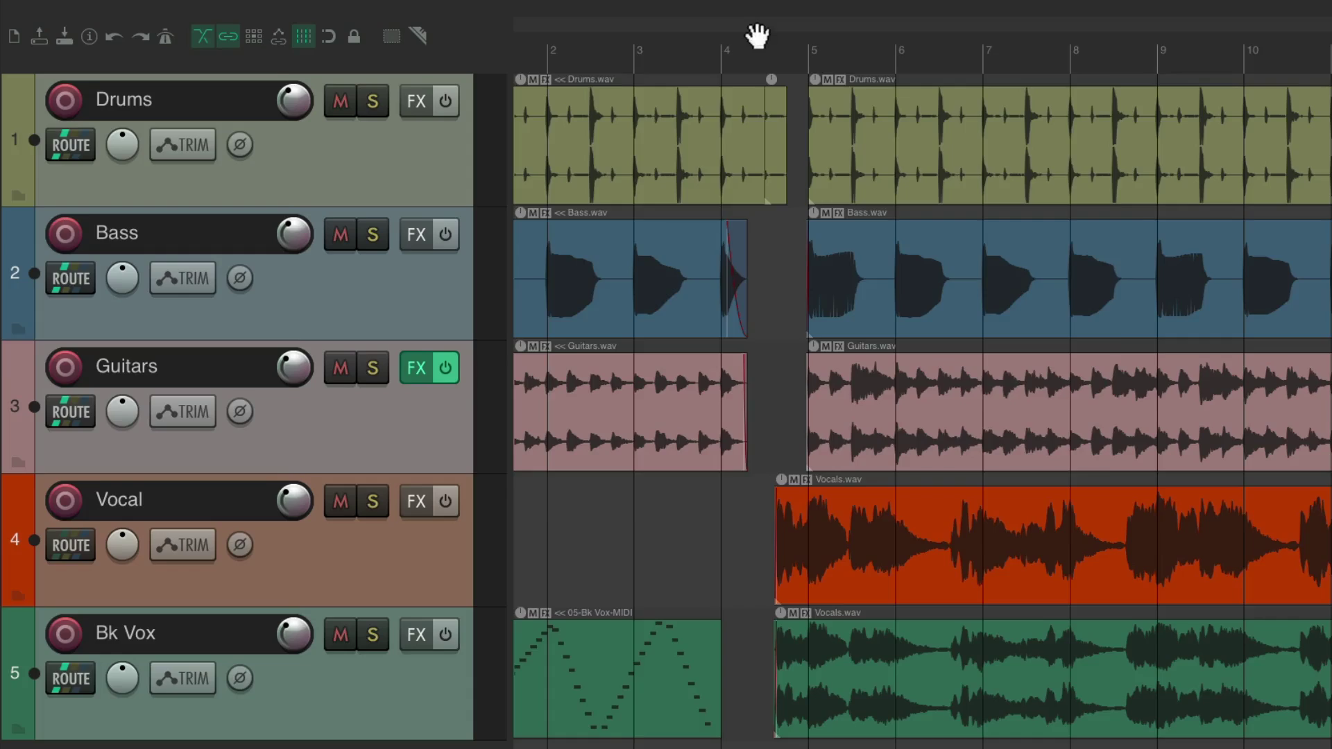
key(super+comma)
drag(871, 21, 891, 97)
key(cmd+comma)
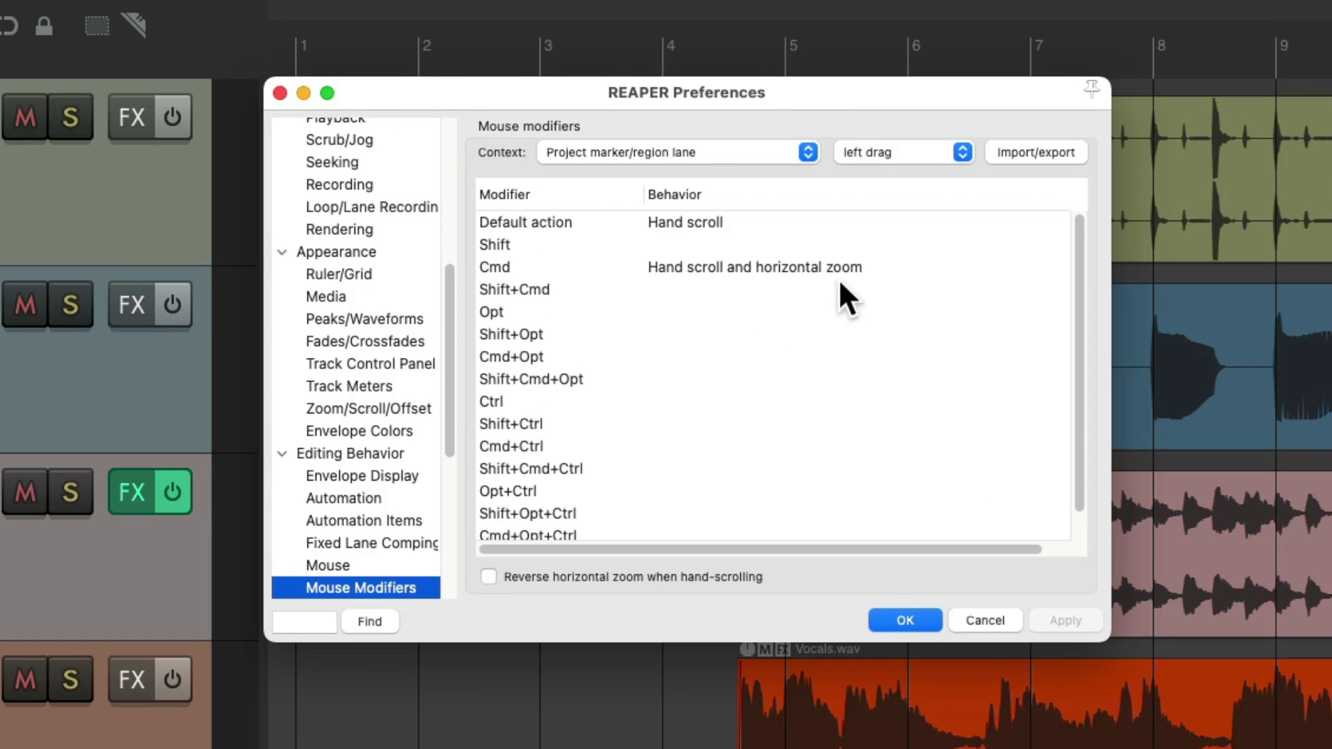
Set the marker/region lane default left-drag to Hand scroll and horizontal zoom.
double_click(749, 223)
mouse_move(738, 278)
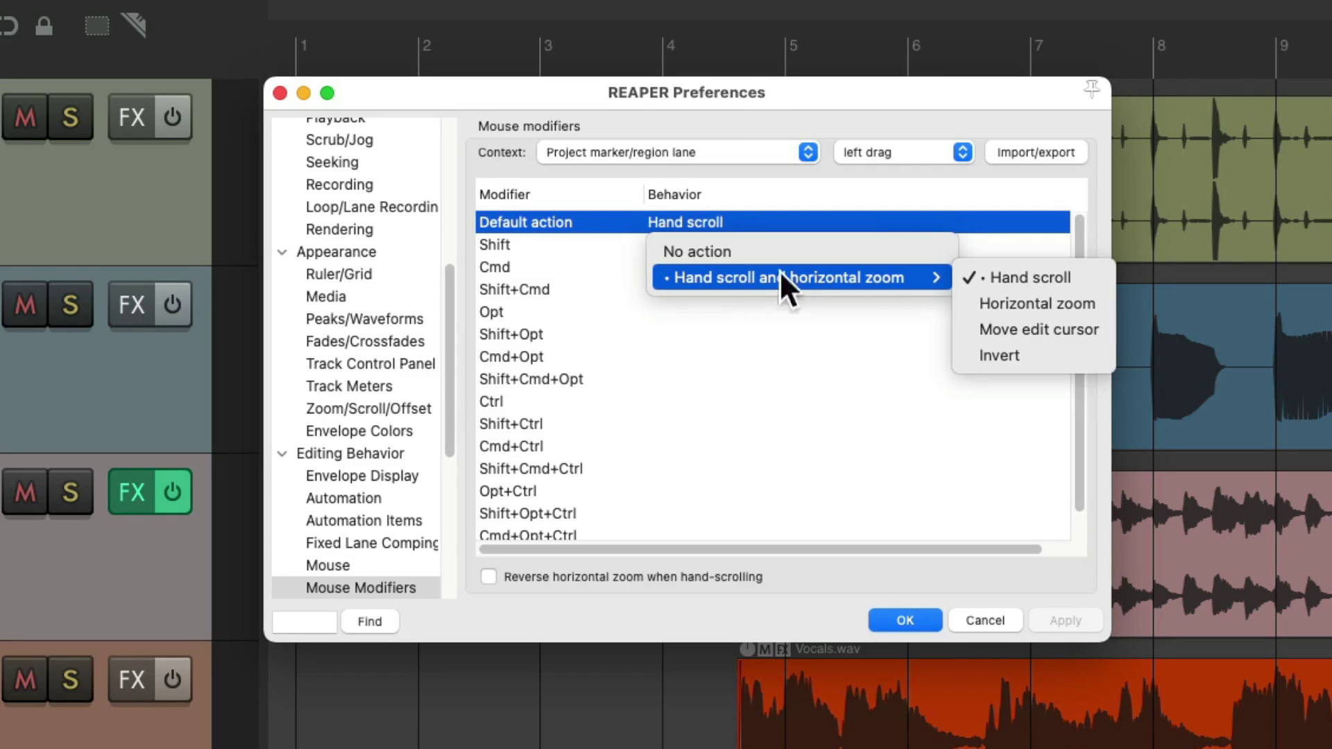
click(964, 305)
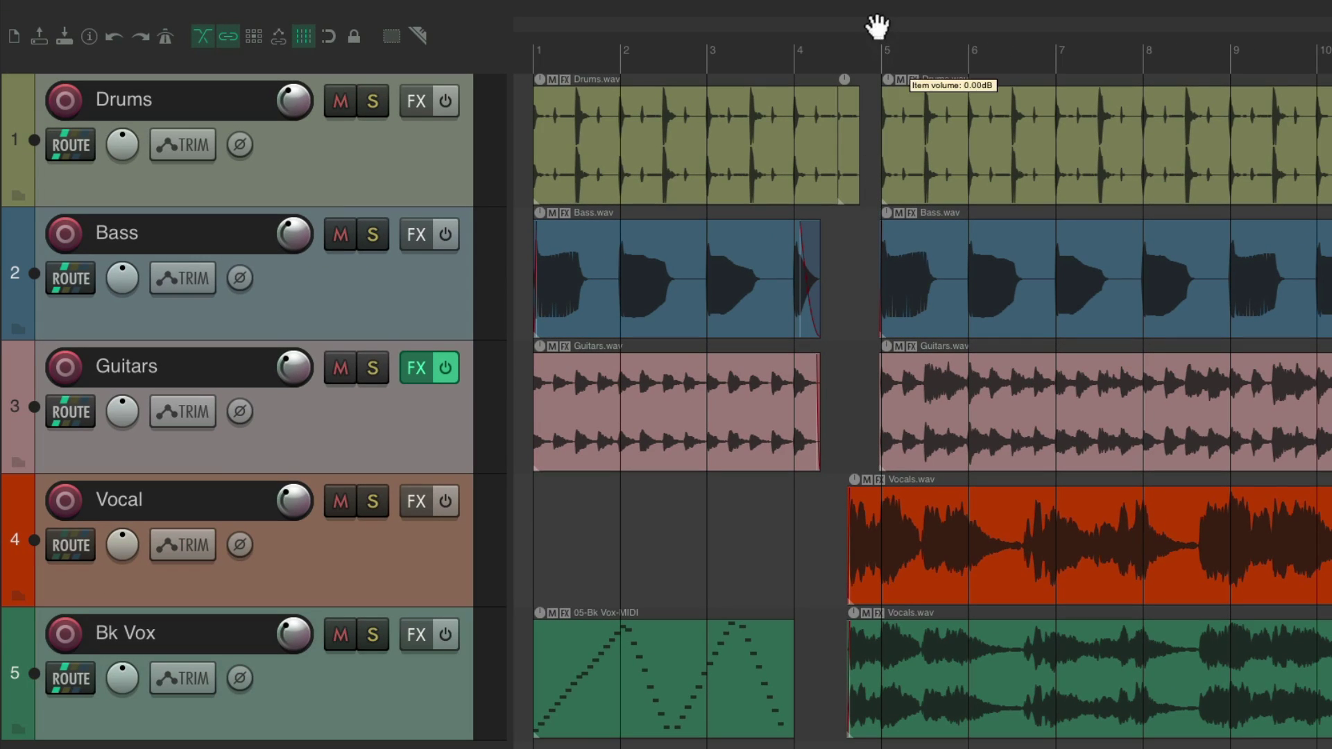
Test-drag the marker lane to hand-scroll and zoom, then reopen Preferences.
drag(878, 24, 1036, 23)
drag(728, 32, 804, 3)
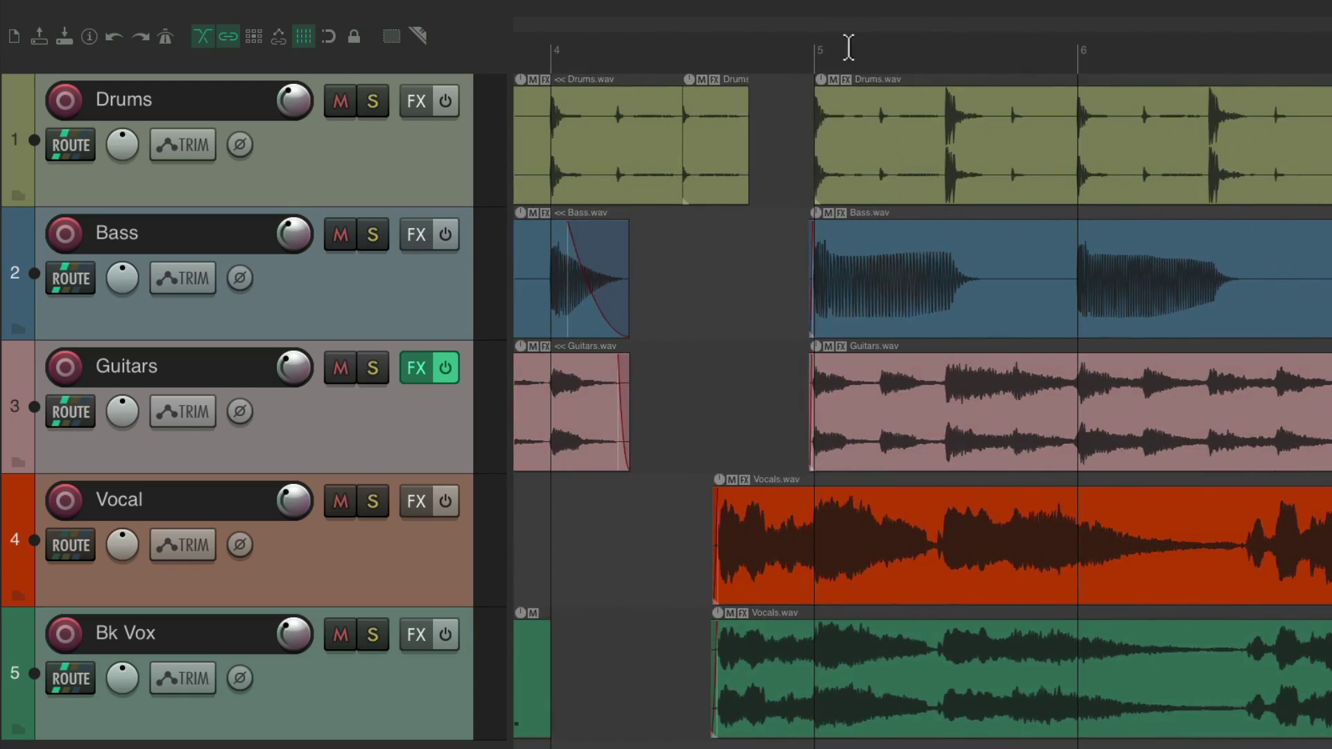
key(super+comma)
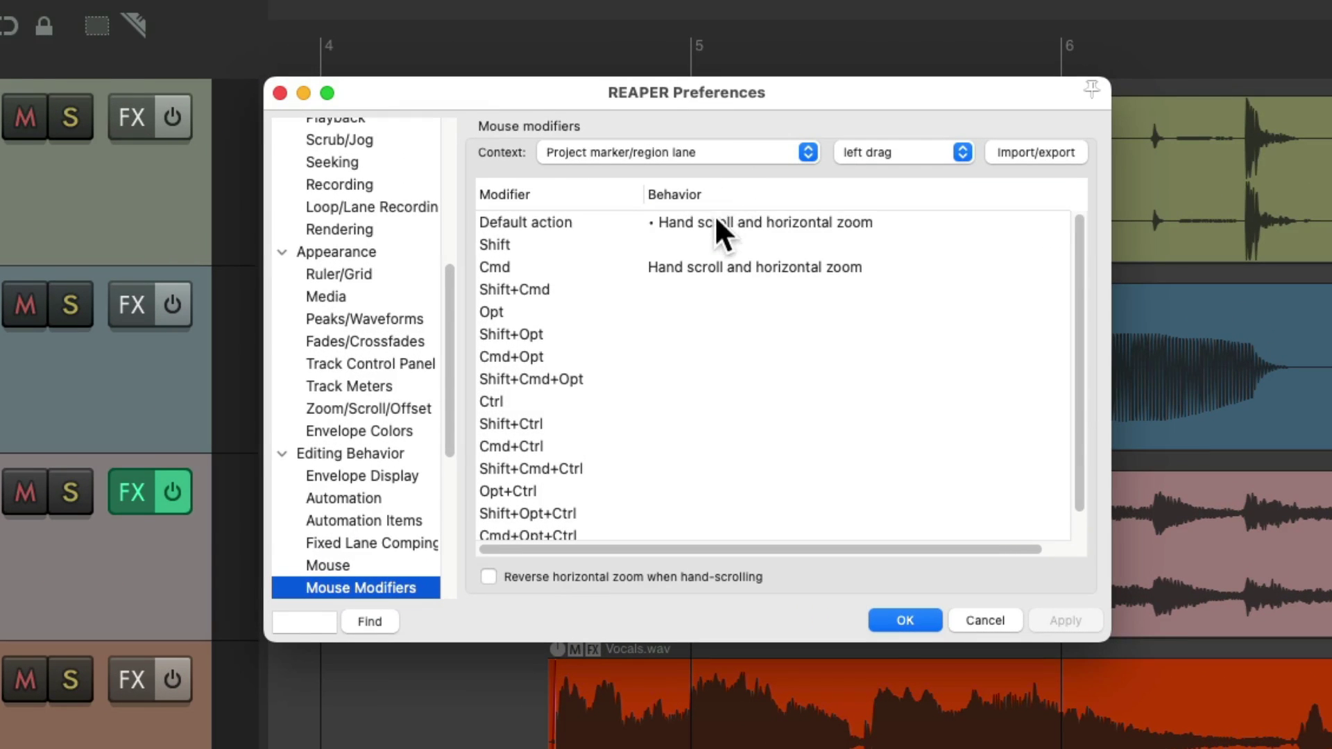
Inspect the marker lane default action's behaviour choices without changing anything.
double_click(714, 220)
mouse_move(924, 277)
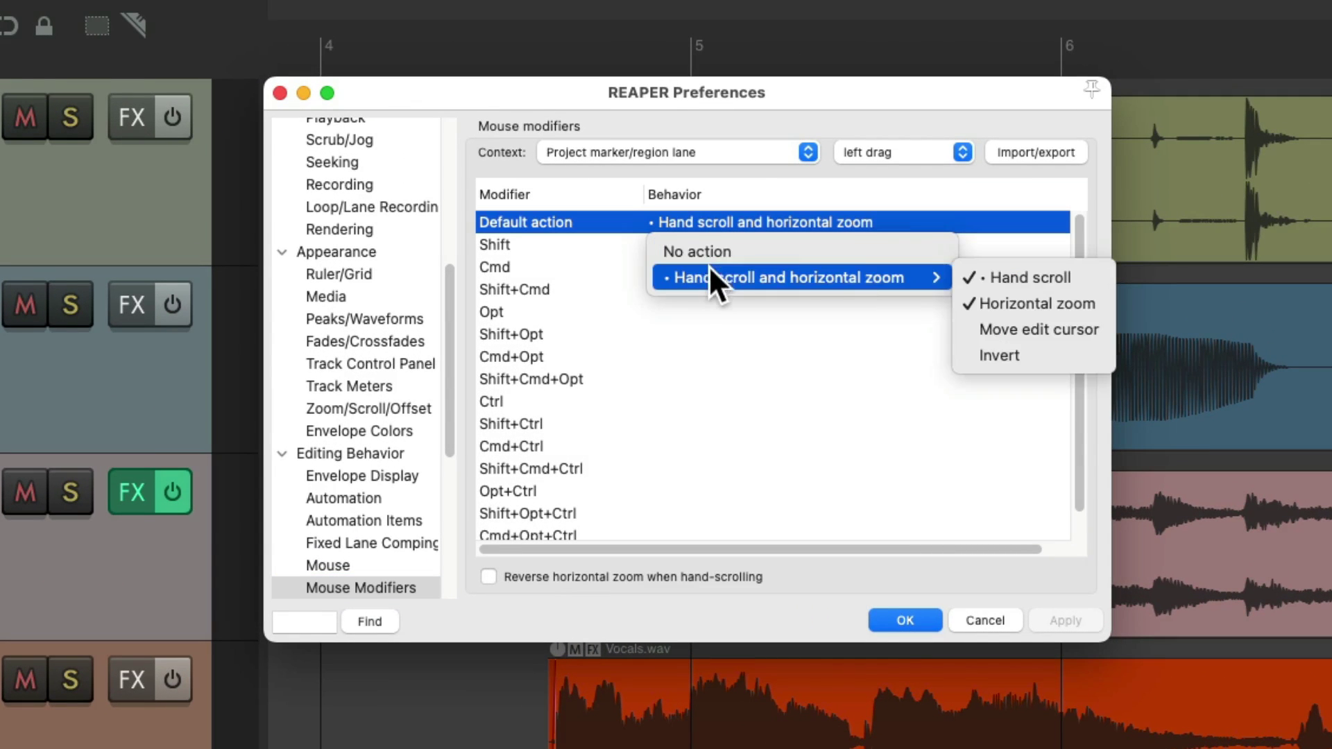
click(961, 277)
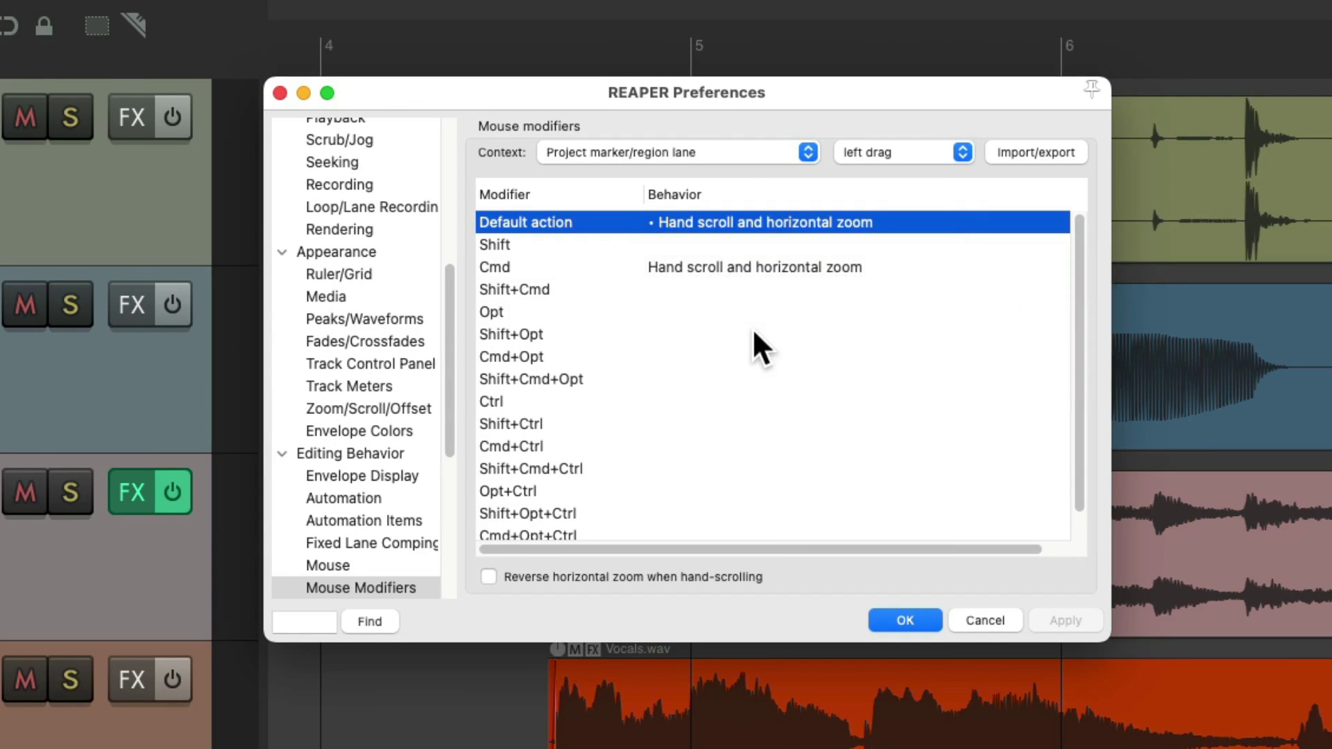
Switch the context to Ruler and set its Ctrl left-drag to Hand scroll.
click(726, 152)
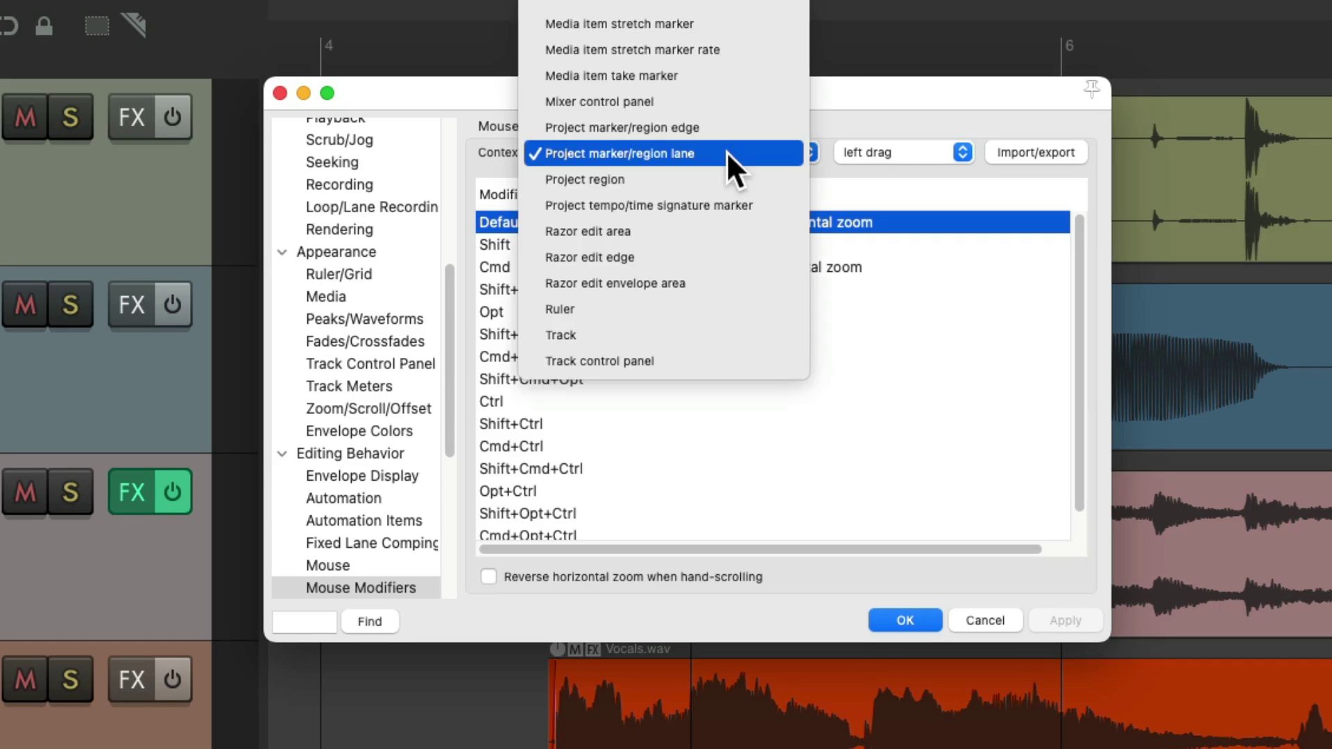
click(703, 309)
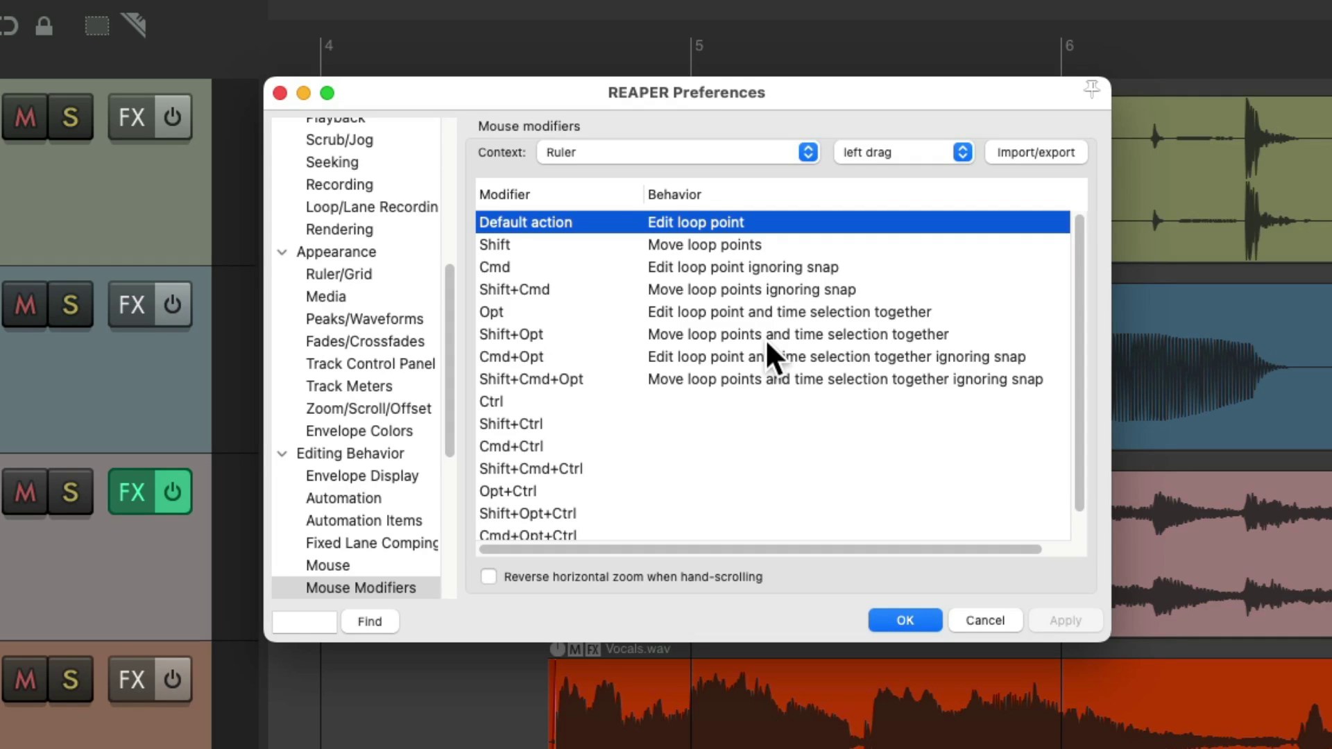
click(701, 401)
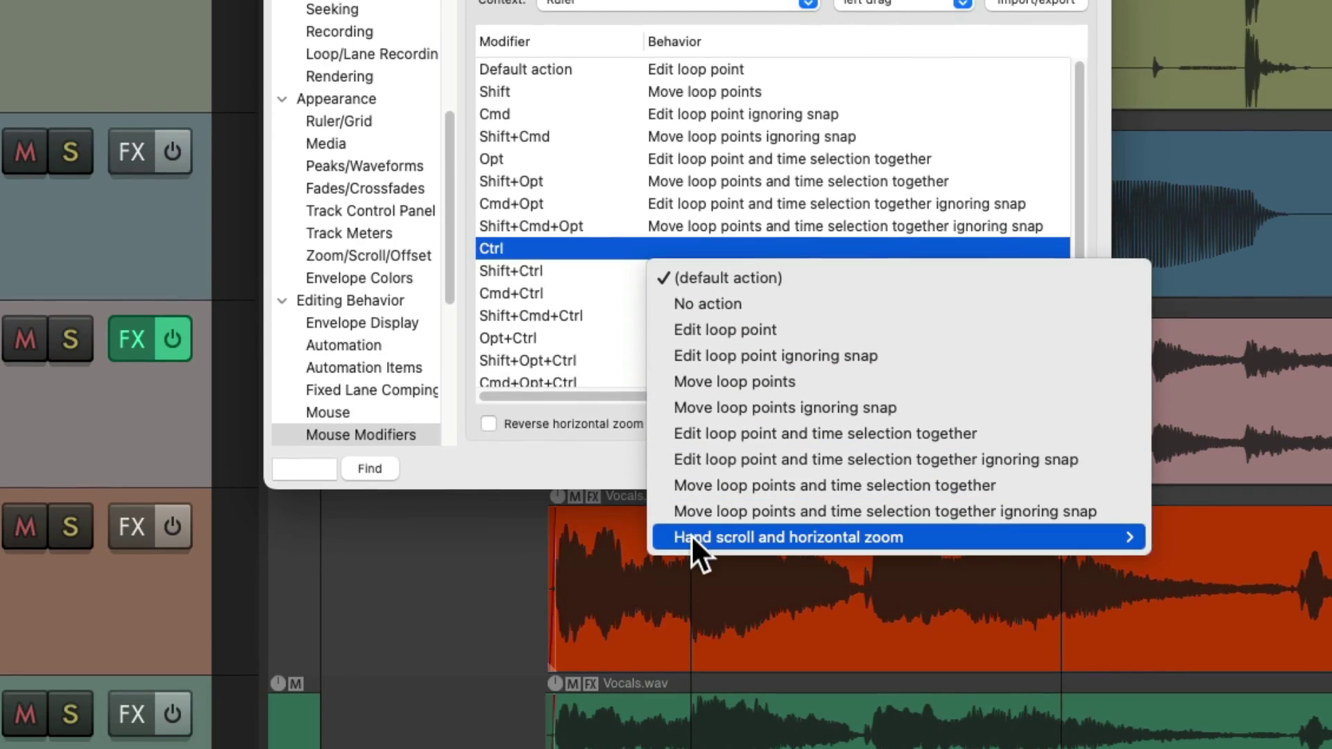
mouse_move(690, 690)
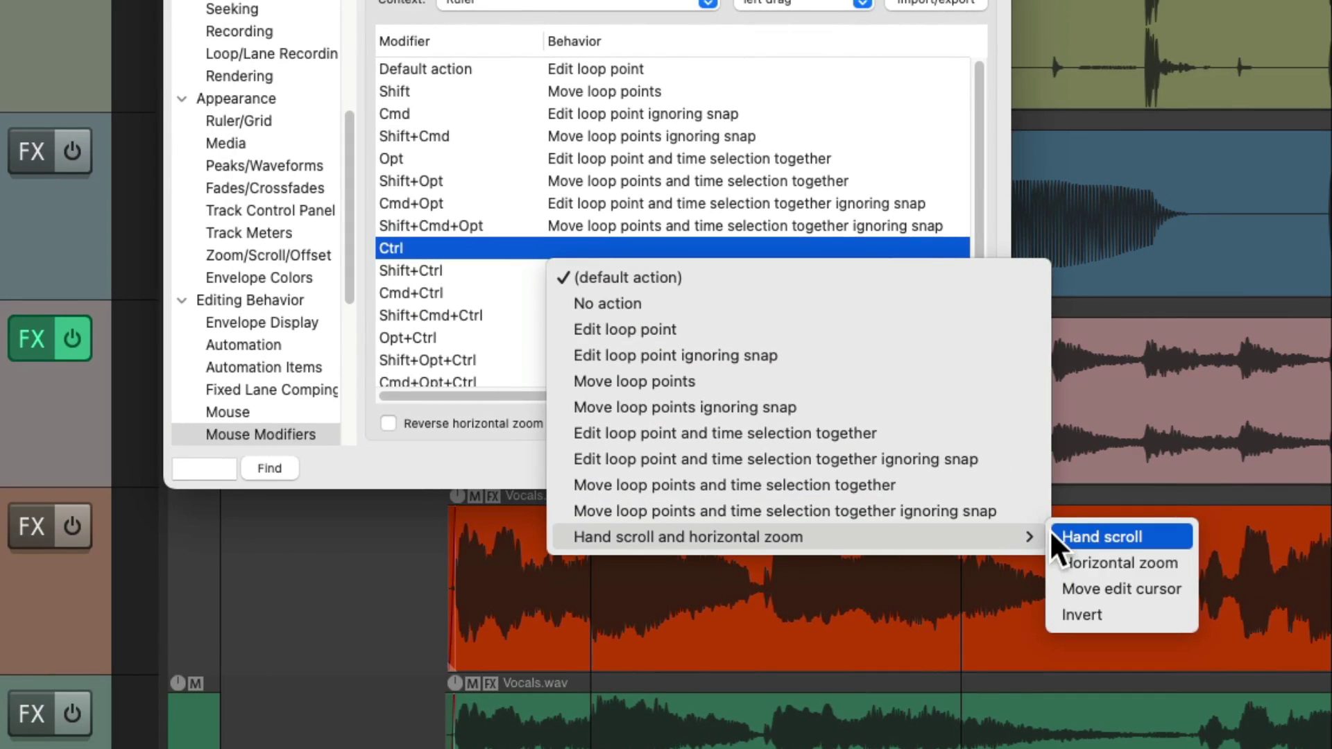
click(1053, 534)
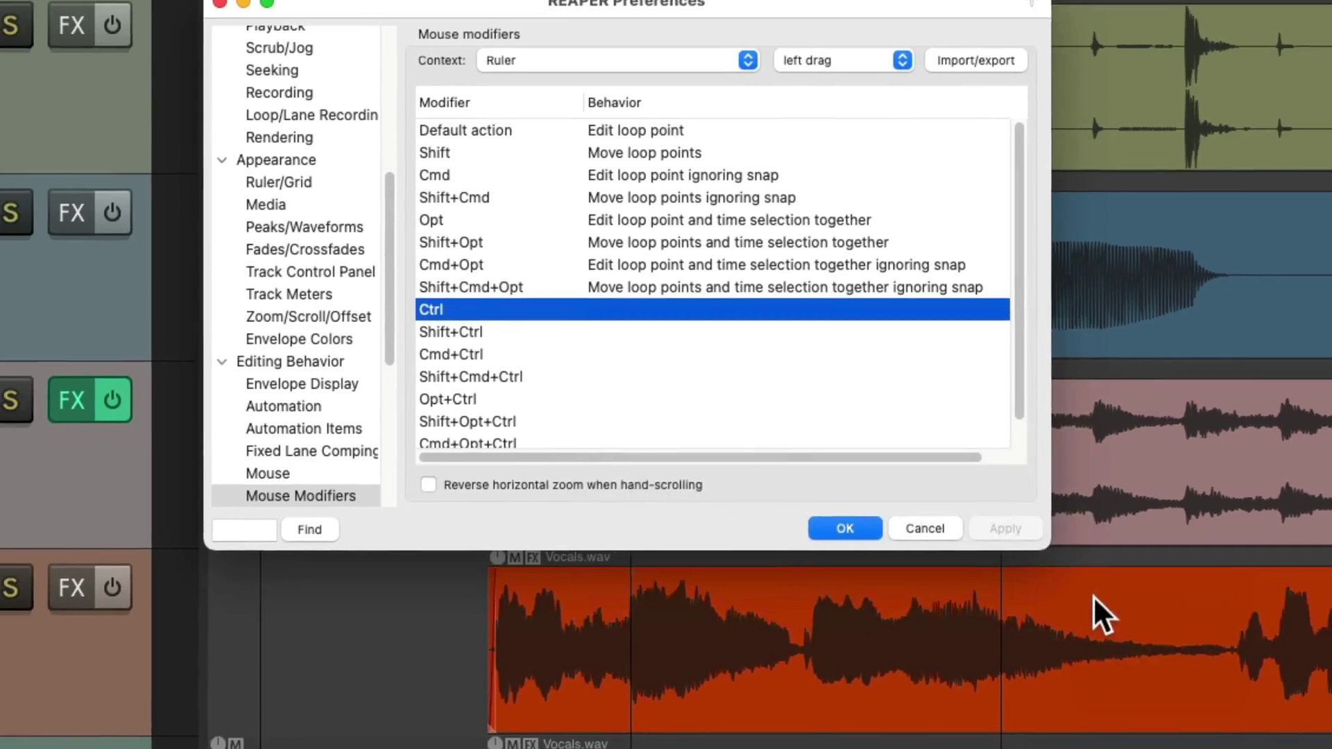
Apply the preferences with OK and Ctrl-drag the ruler to hand-scroll the arrange view.
click(797, 466)
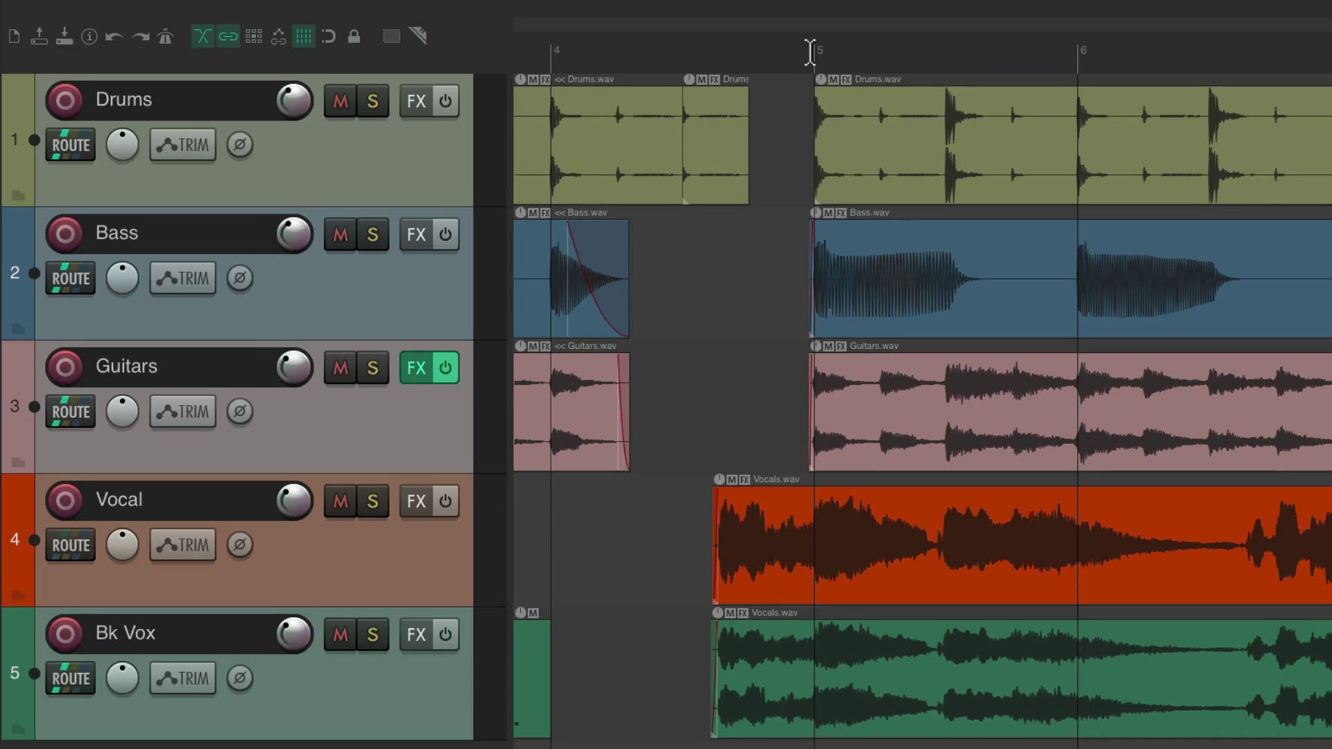
drag(810, 52, 778, 54)
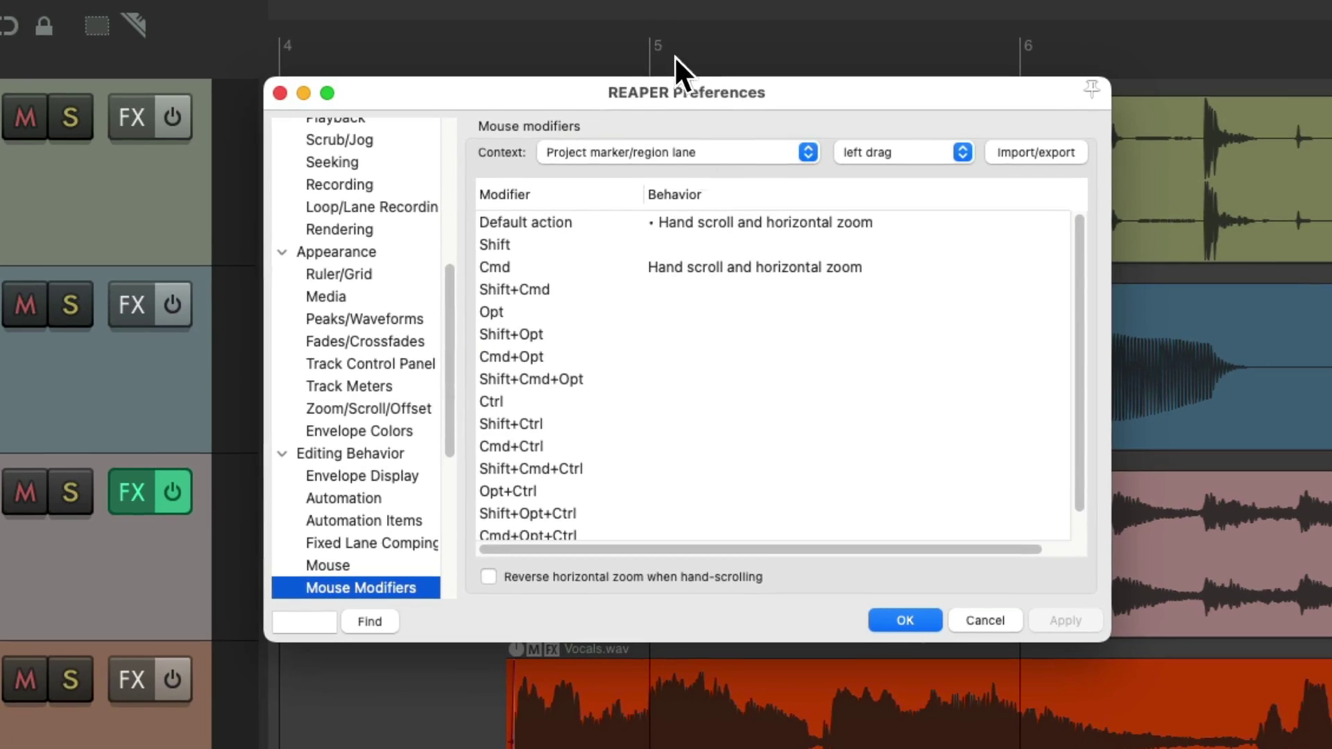
Change the marker lane default drag from horizontal zoom to Move edit cursor with hand scroll, and close Preferences.
click(702, 219)
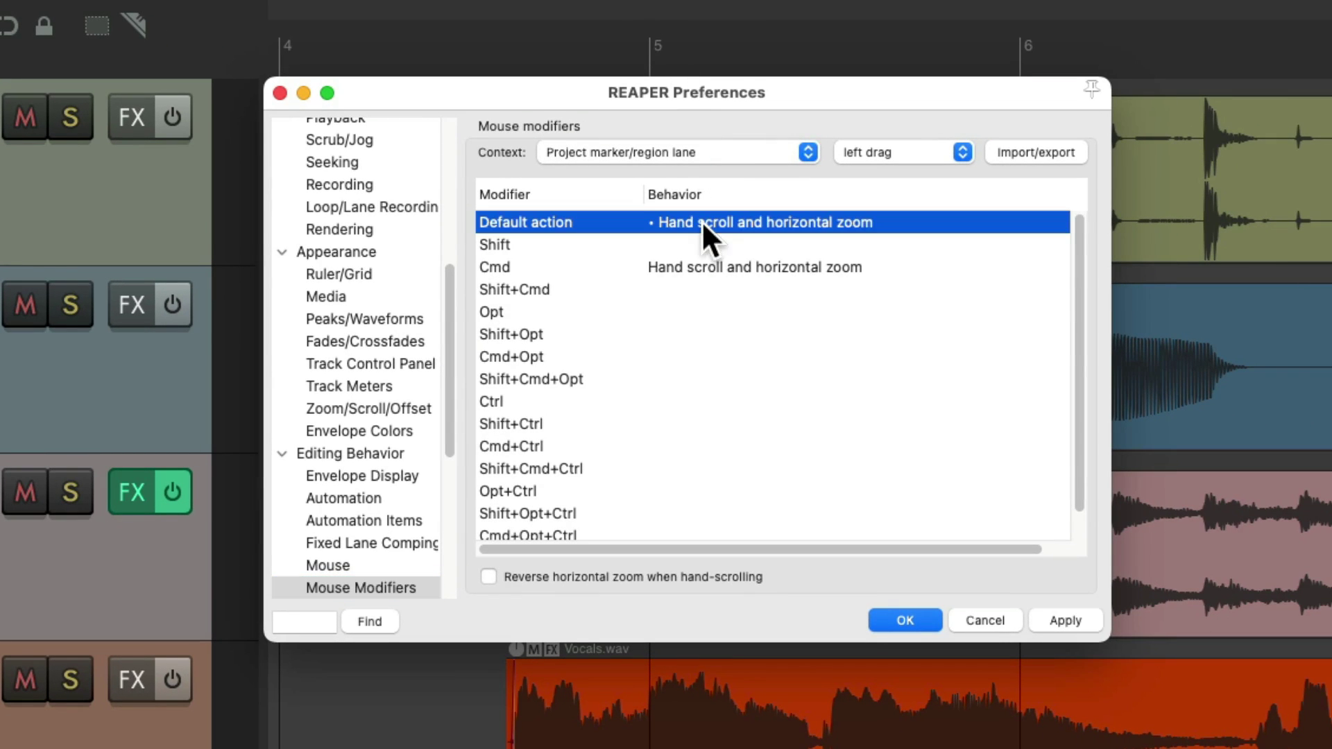
click(701, 229)
mouse_move(696, 273)
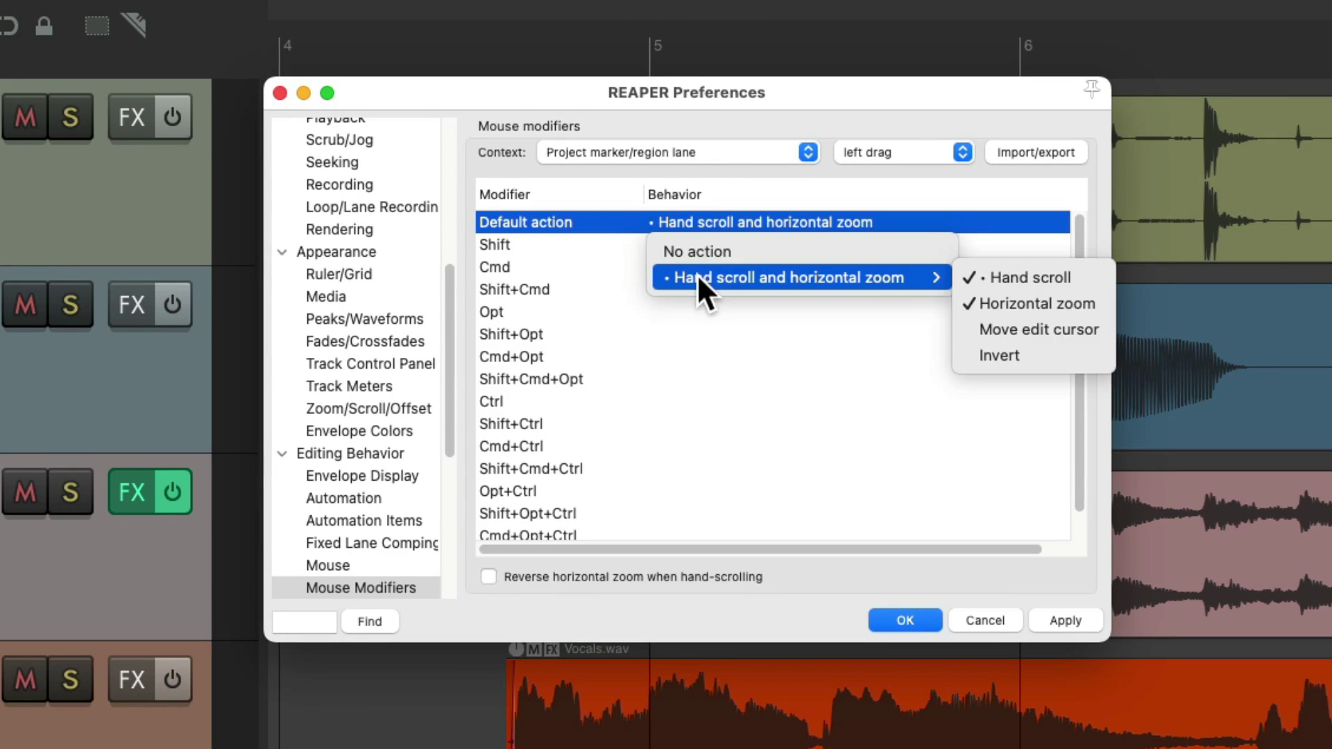
click(978, 301)
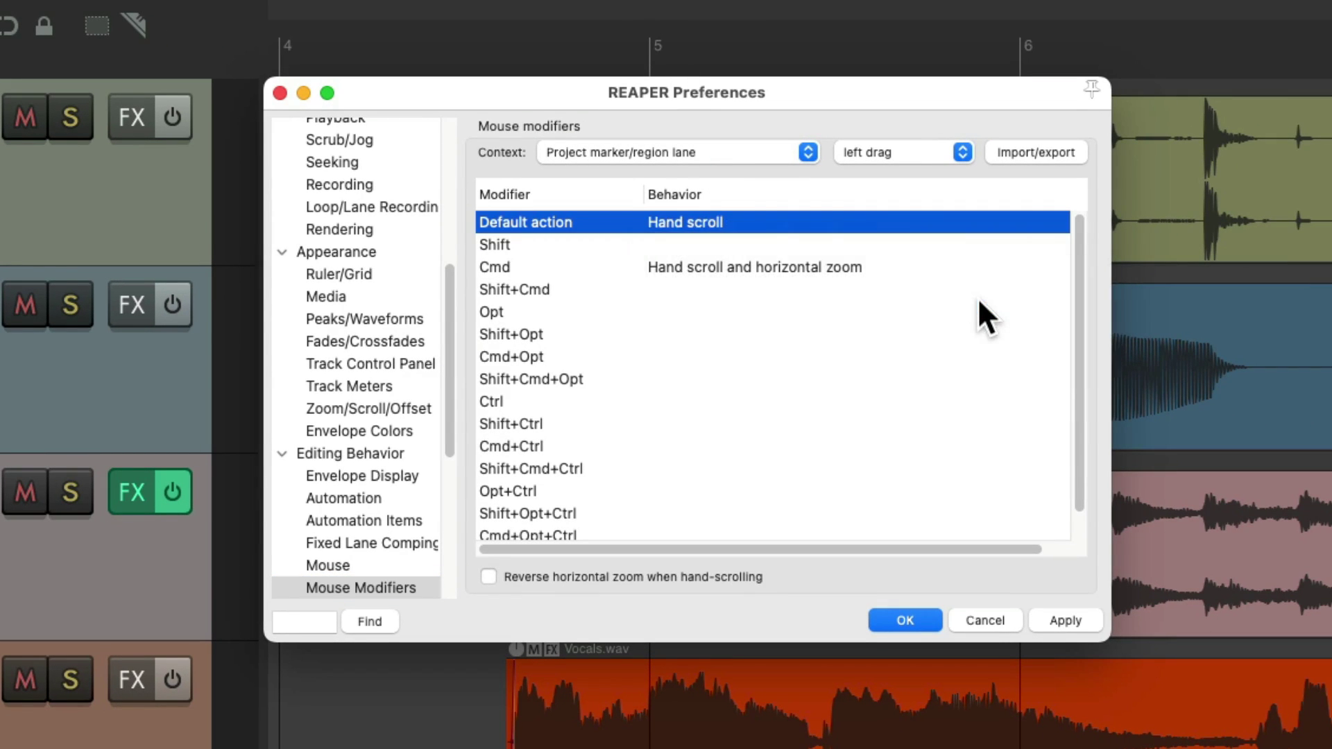
click(723, 219)
mouse_move(697, 276)
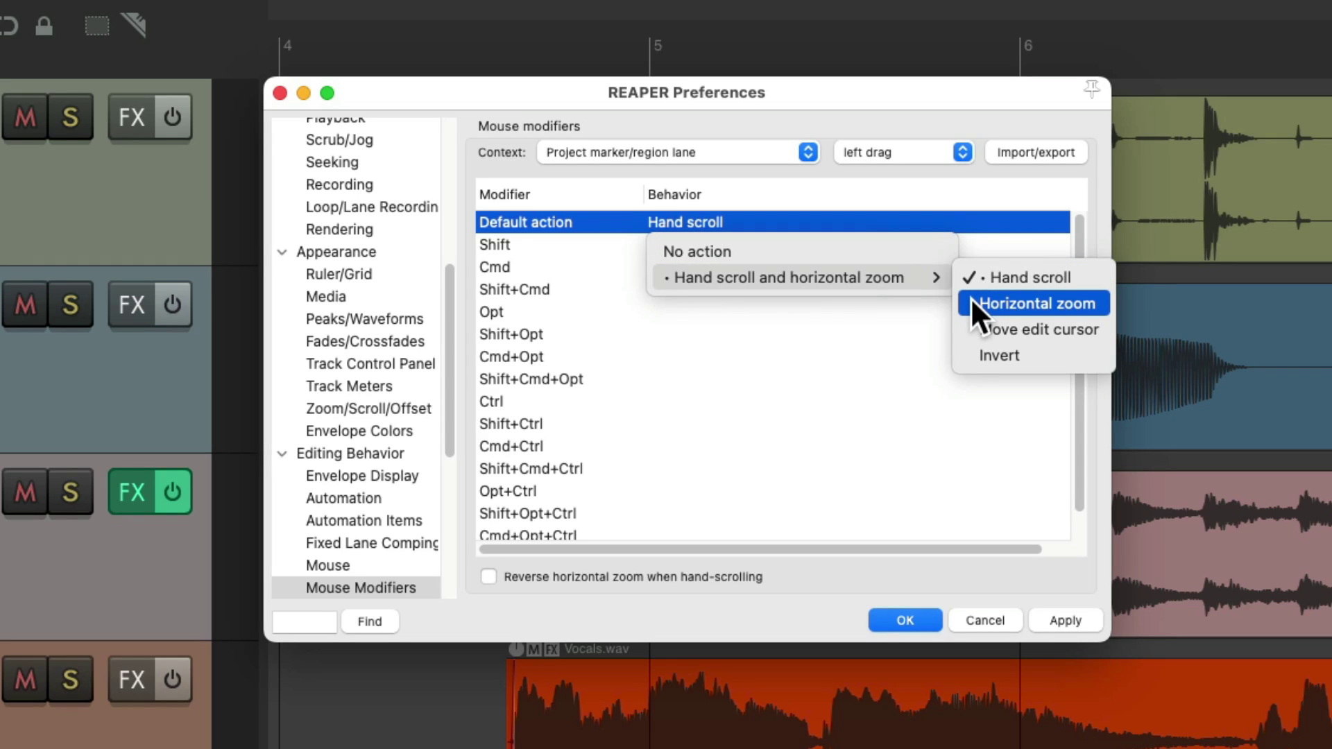
click(968, 332)
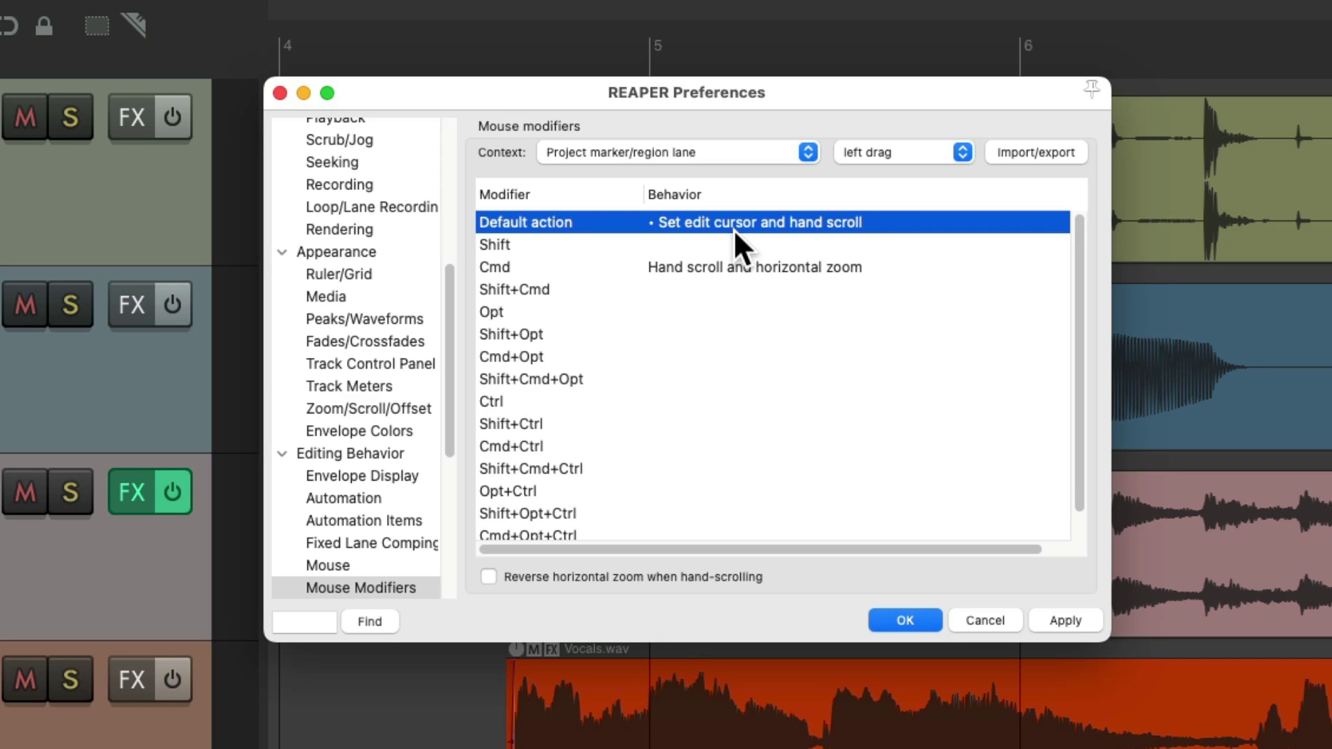
key(Return)
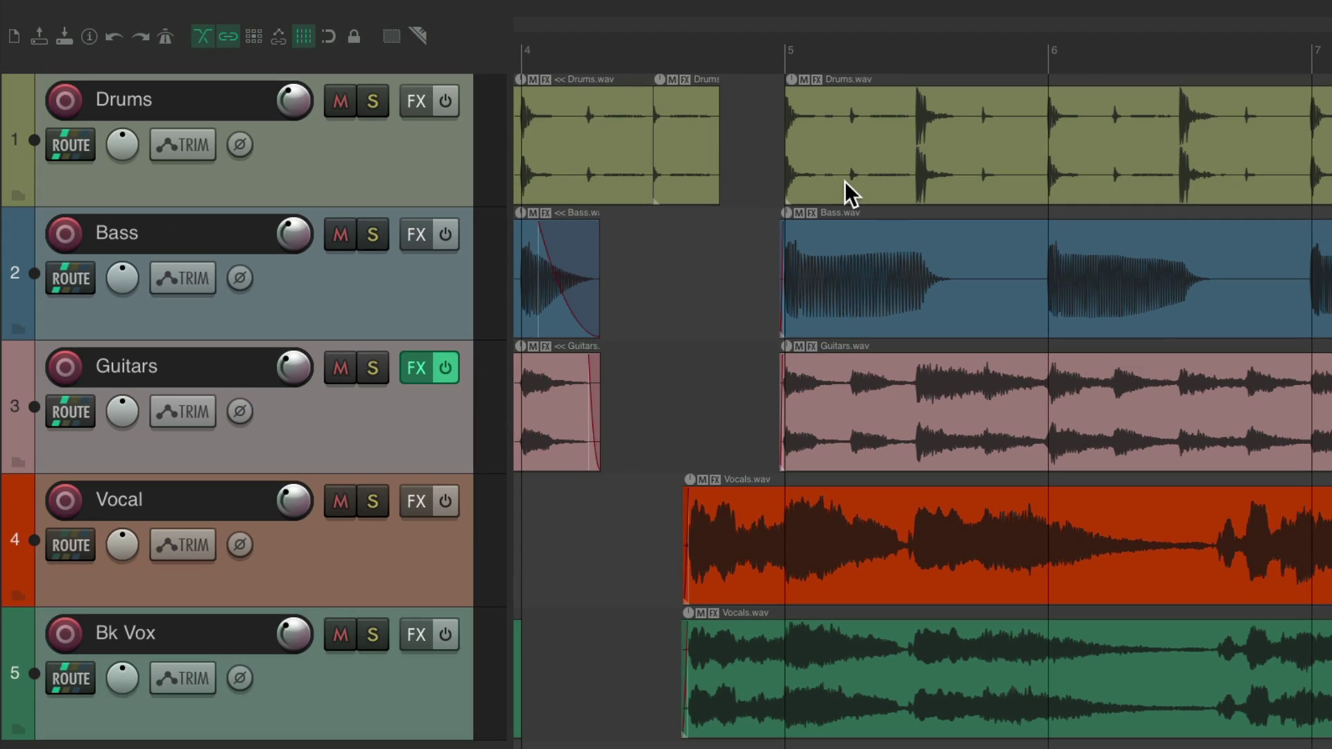
Click along the marker lane to move the edit cursor, ending between bars 4 and 5, and drag to pan.
drag(861, 23, 927, 21)
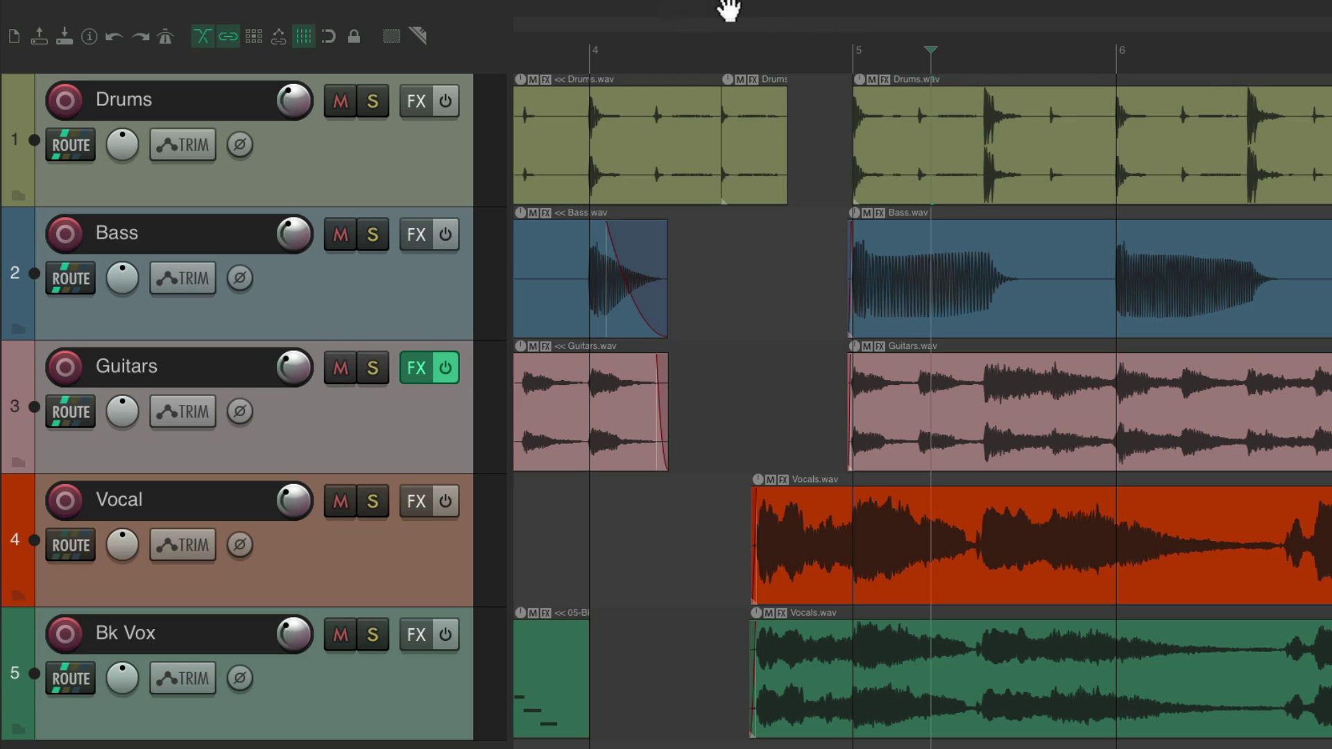
click(682, 20)
click(807, 29)
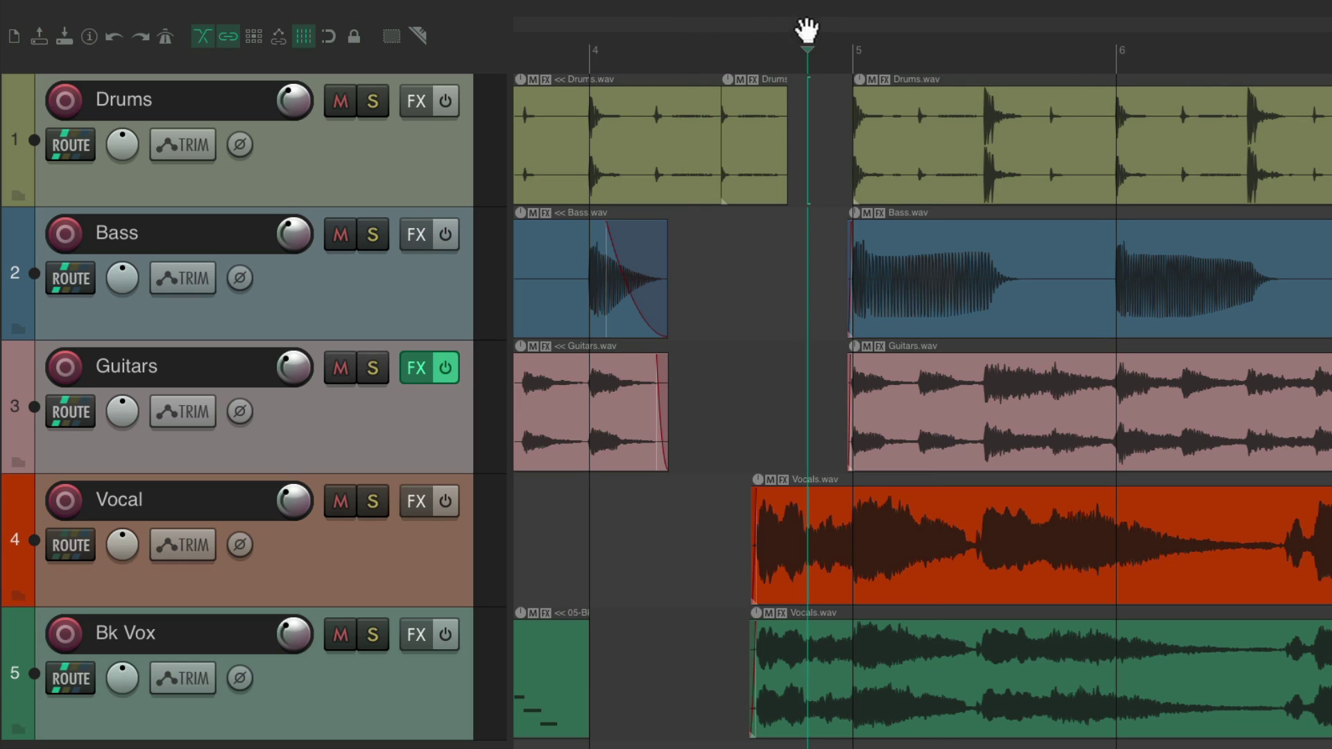
click(942, 21)
click(1058, 20)
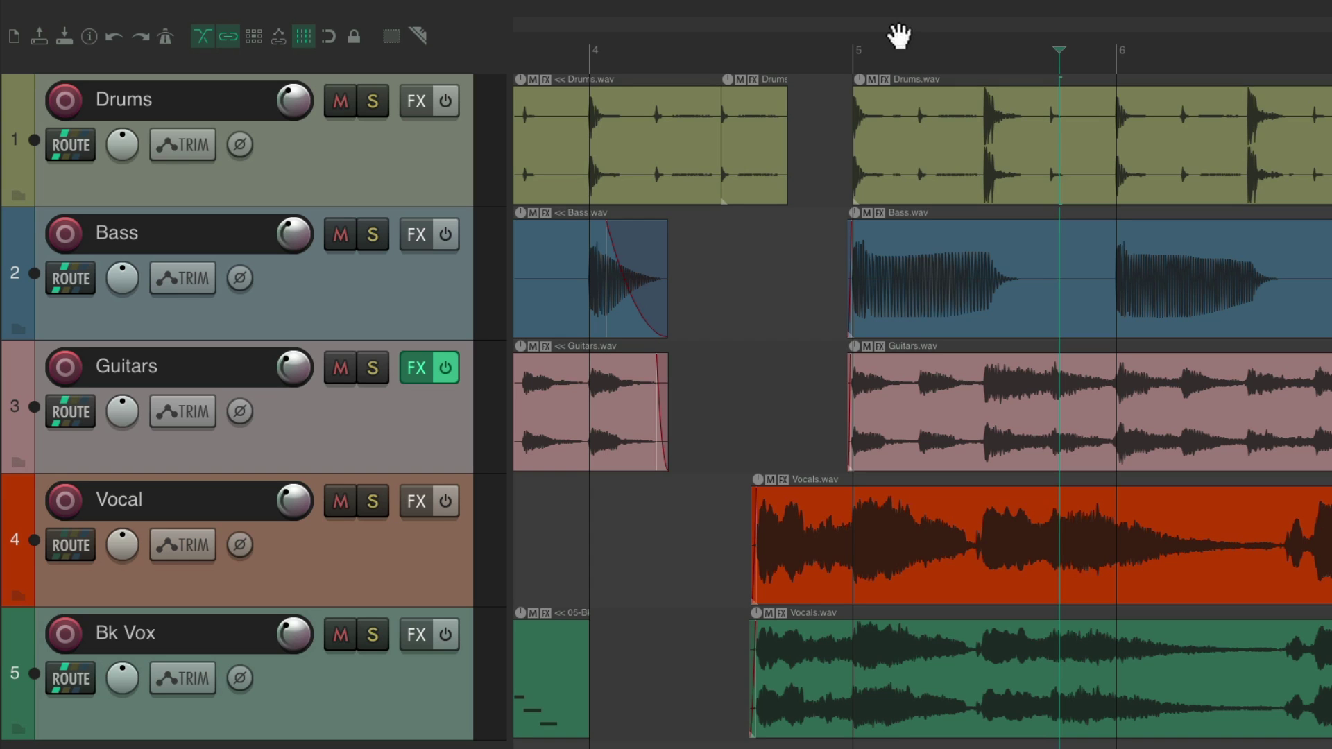
click(683, 23)
scroll(714, 24, left, 3)
drag(775, 32, 903, 39)
Add Horizontal zoom to the marker lane default drag alongside edit cursor and hand scroll.
key(super+comma)
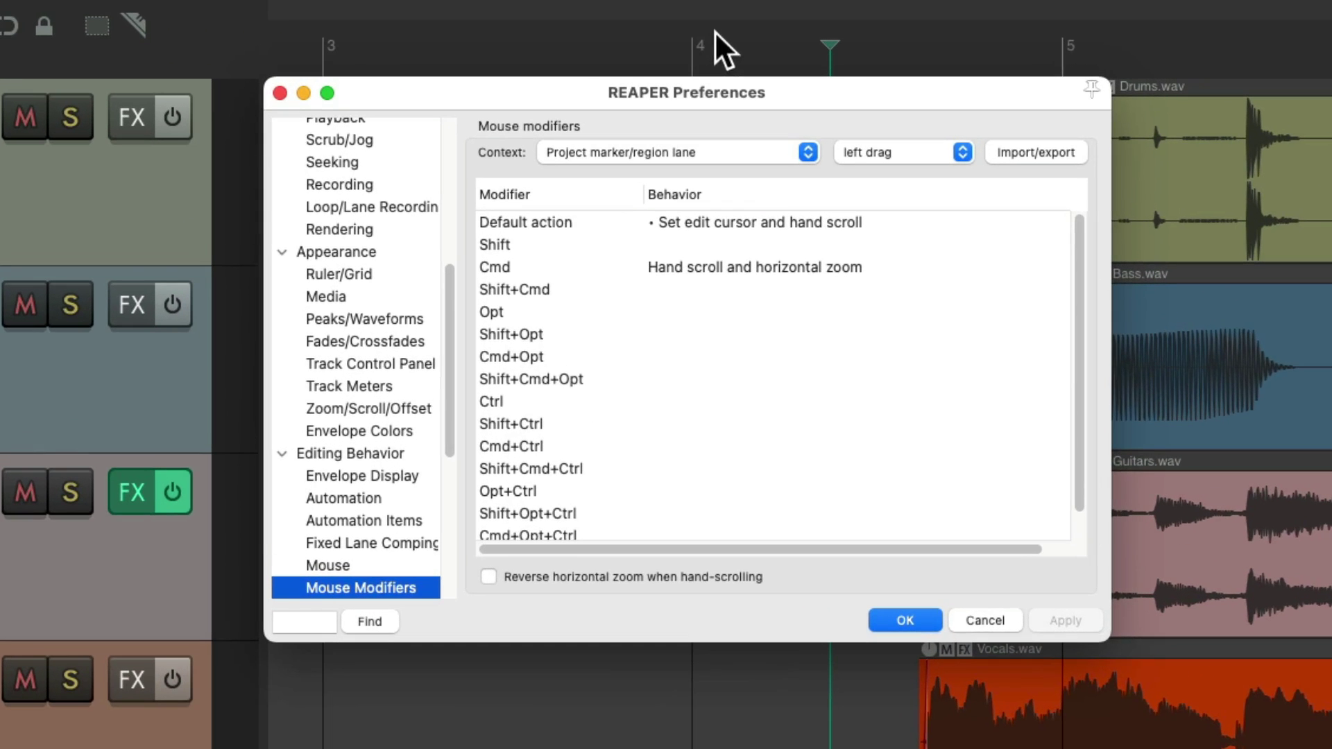
double_click(747, 220)
mouse_move(747, 277)
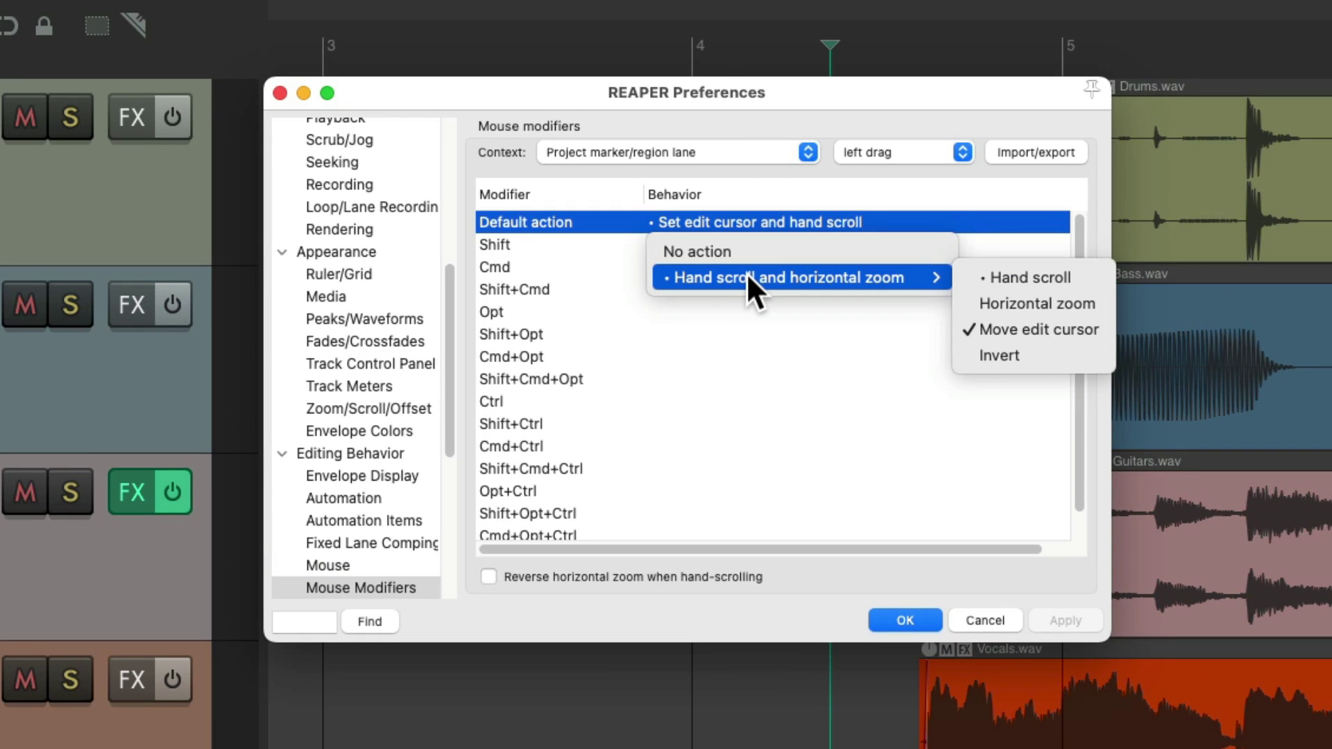
click(968, 300)
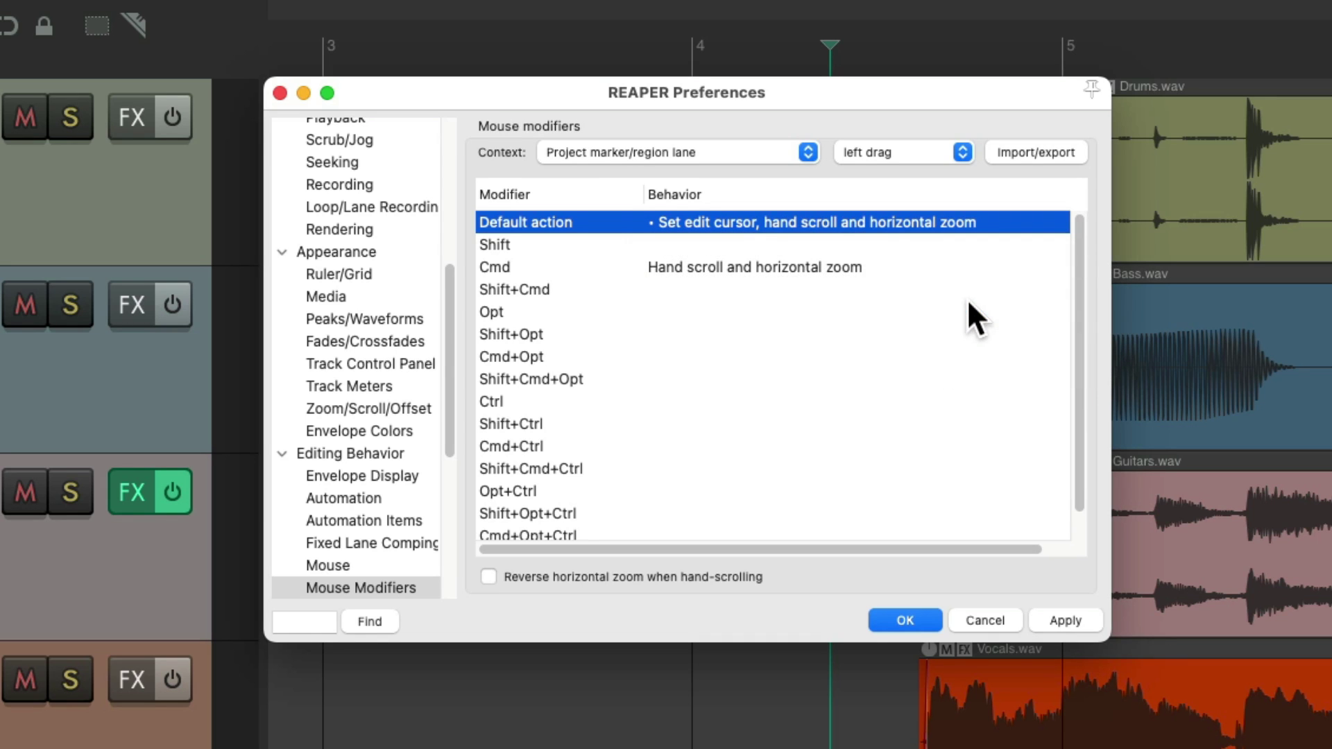
key(Return)
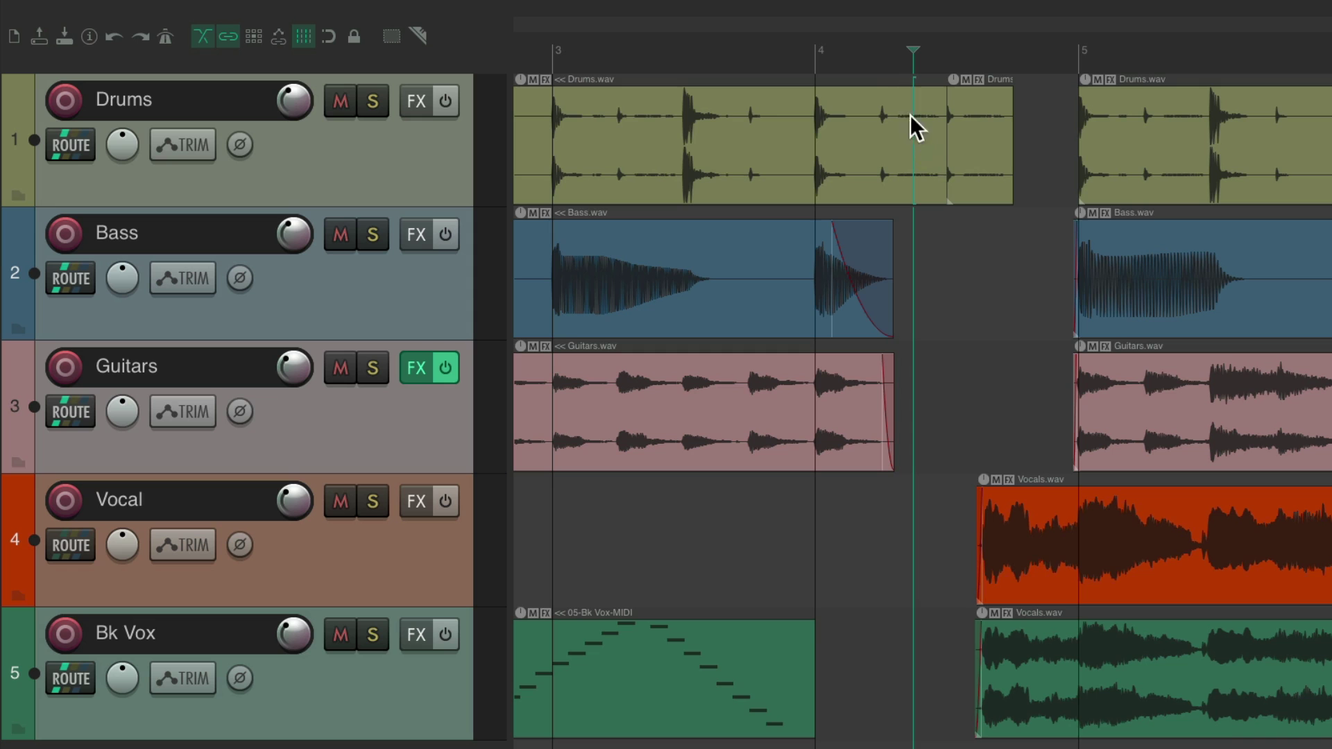
Test-drag the marker lane, leaving the edit cursor just past bar 7, then reopen Preferences.
mouse_move(877, 33)
mouse_down()
mouse_move(769, 27)
mouse_move(960, 18)
mouse_up()
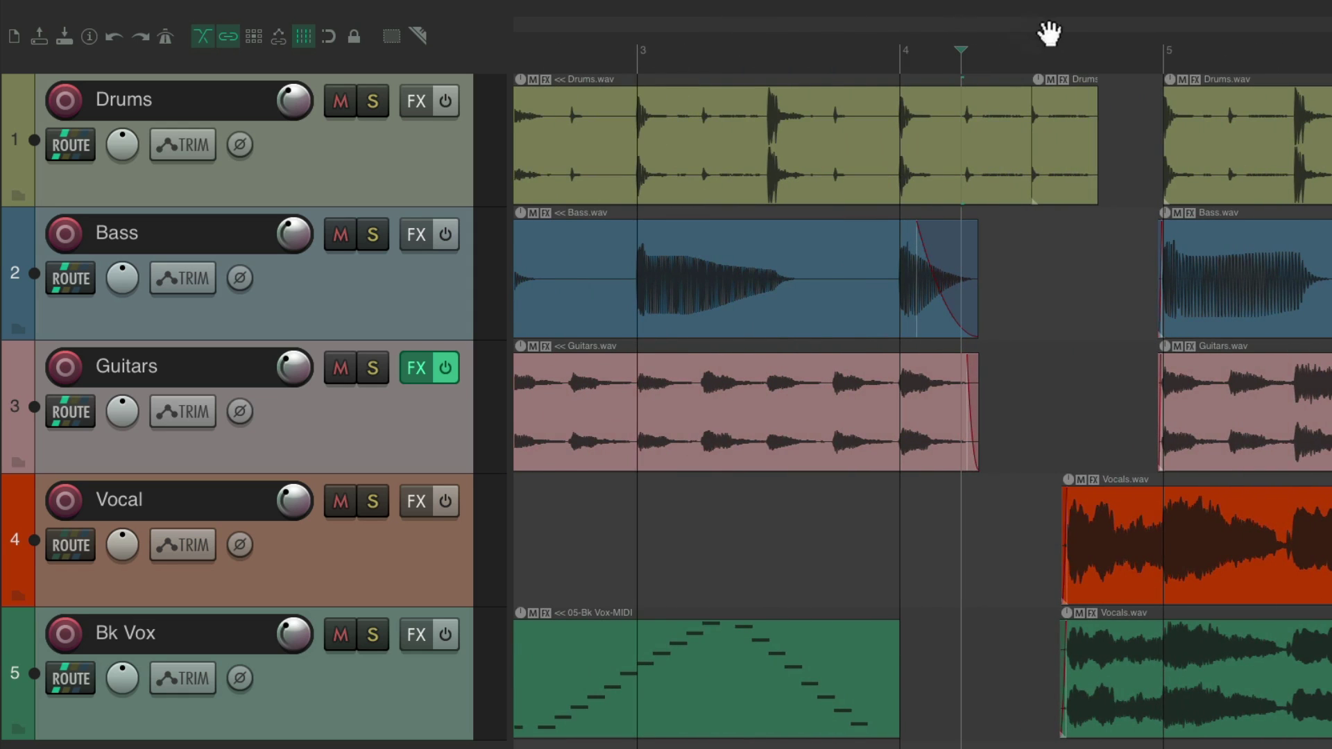
mouse_move(1058, 21)
mouse_down()
mouse_move(597, 29)
mouse_move(891, 22)
mouse_move(666, 18)
mouse_move(860, 21)
mouse_move(841, 104)
mouse_move(826, 9)
mouse_move(837, 172)
mouse_move(802, 24)
mouse_move(1109, 23)
mouse_move(624, 23)
mouse_move(859, 30)
mouse_move(704, 22)
mouse_move(767, 84)
mouse_move(776, 20)
mouse_move(954, 30)
mouse_move(812, 22)
mouse_move(829, 21)
mouse_up()
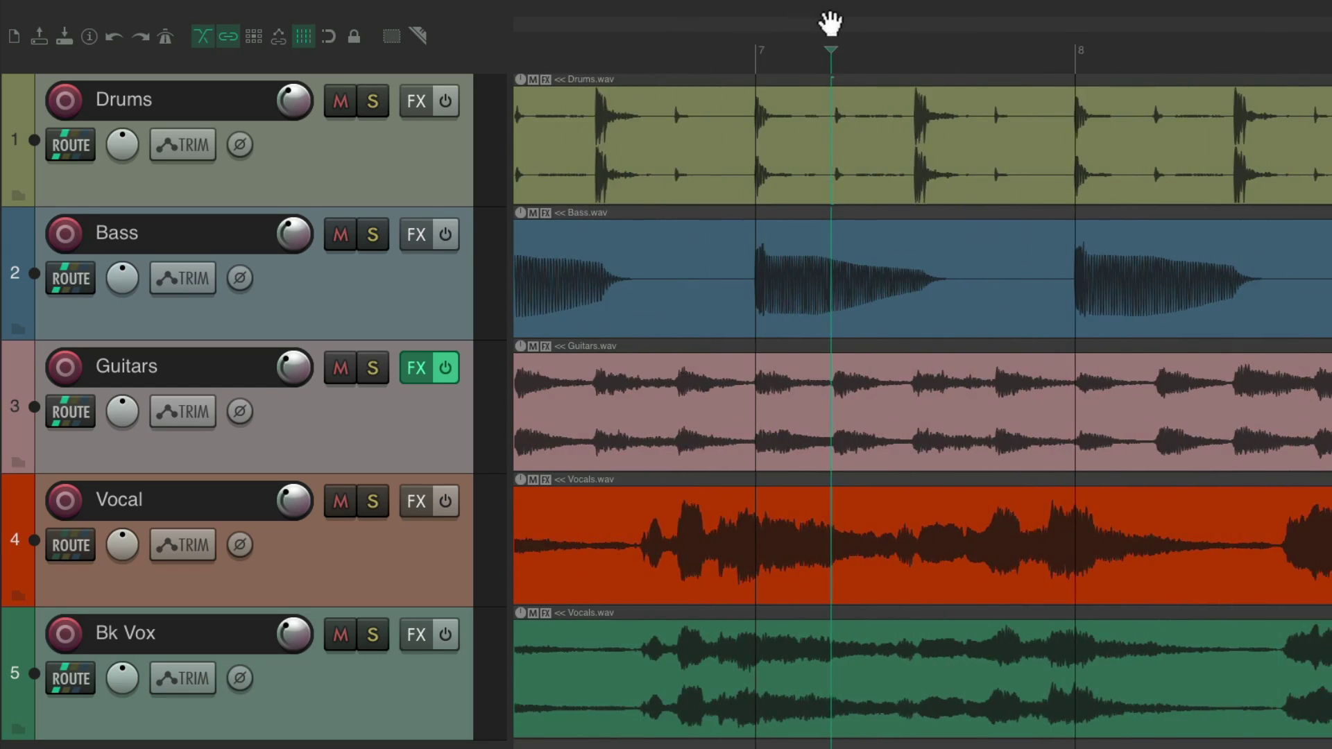
key(super+comma)
Untick Move edit cursor so the marker lane default drag is only Hand scroll and horizontal zoom, then test it.
click(737, 237)
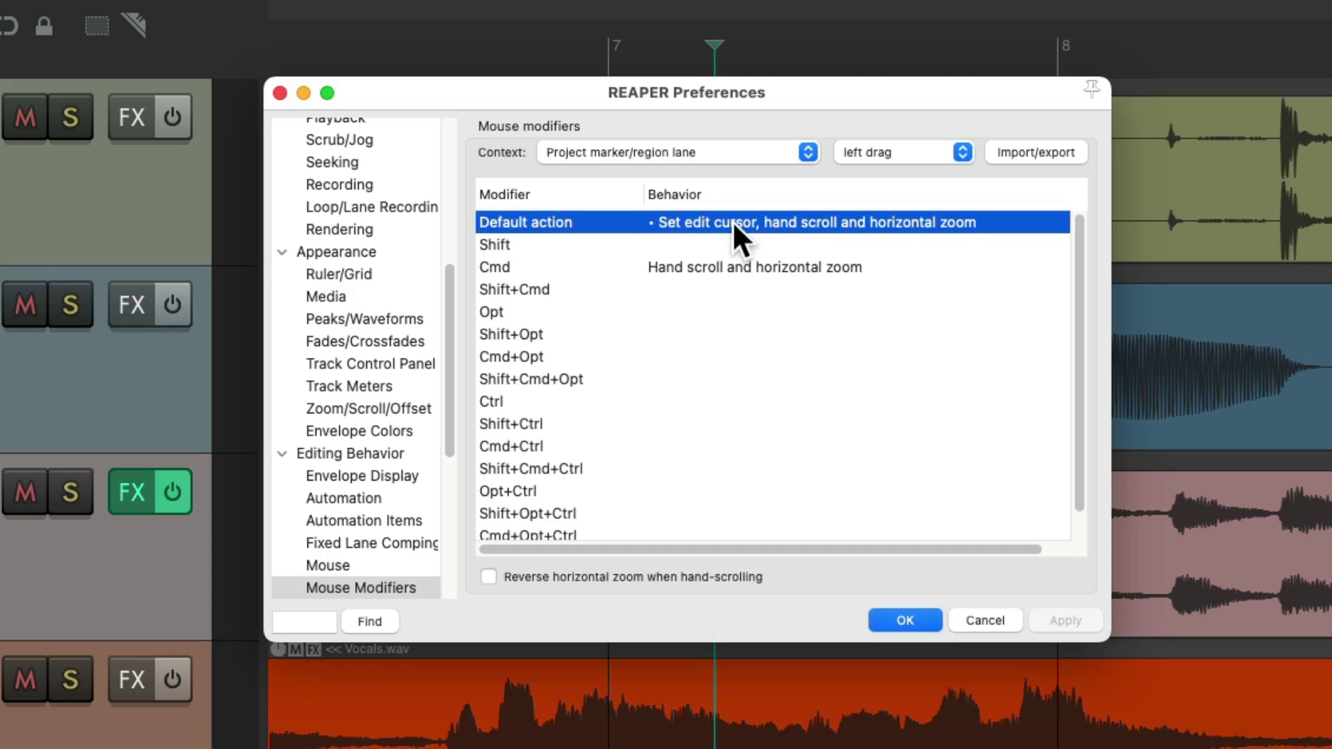
click(735, 238)
mouse_move(728, 279)
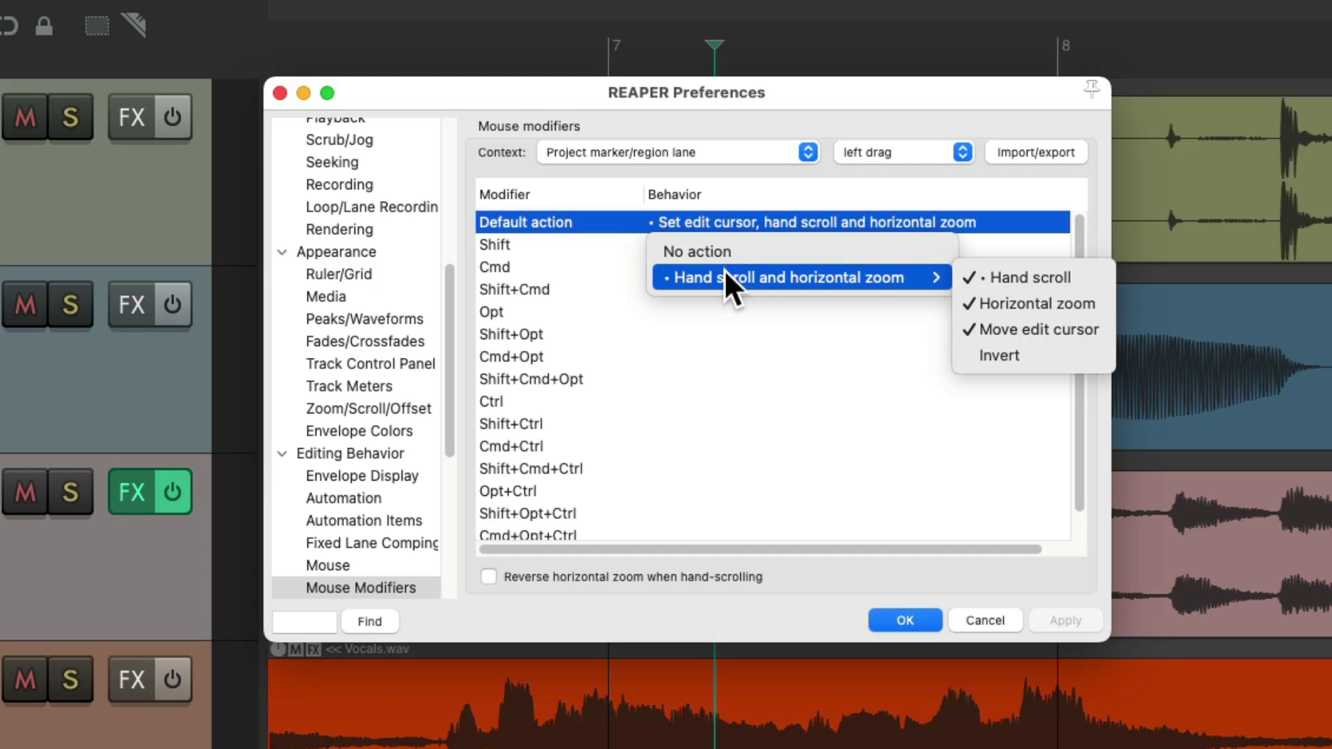
click(1010, 327)
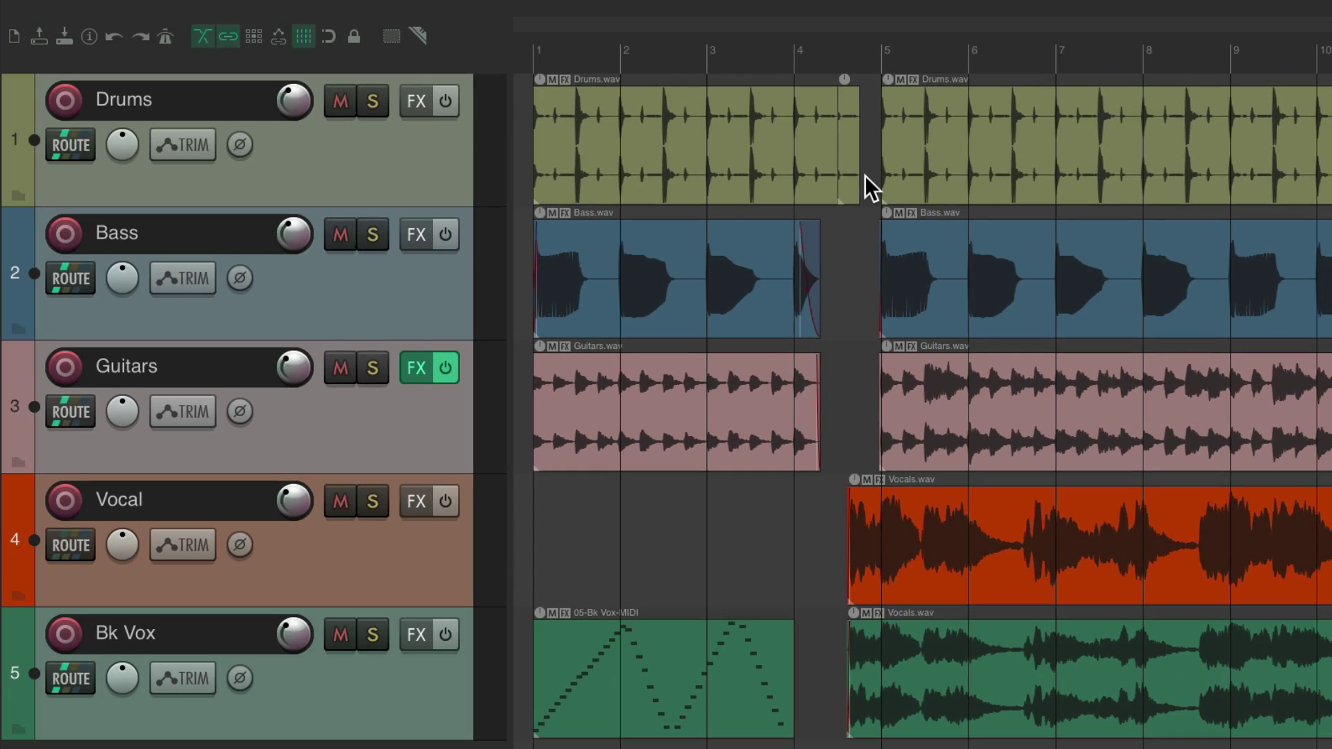
drag(923, 16, 814, 98)
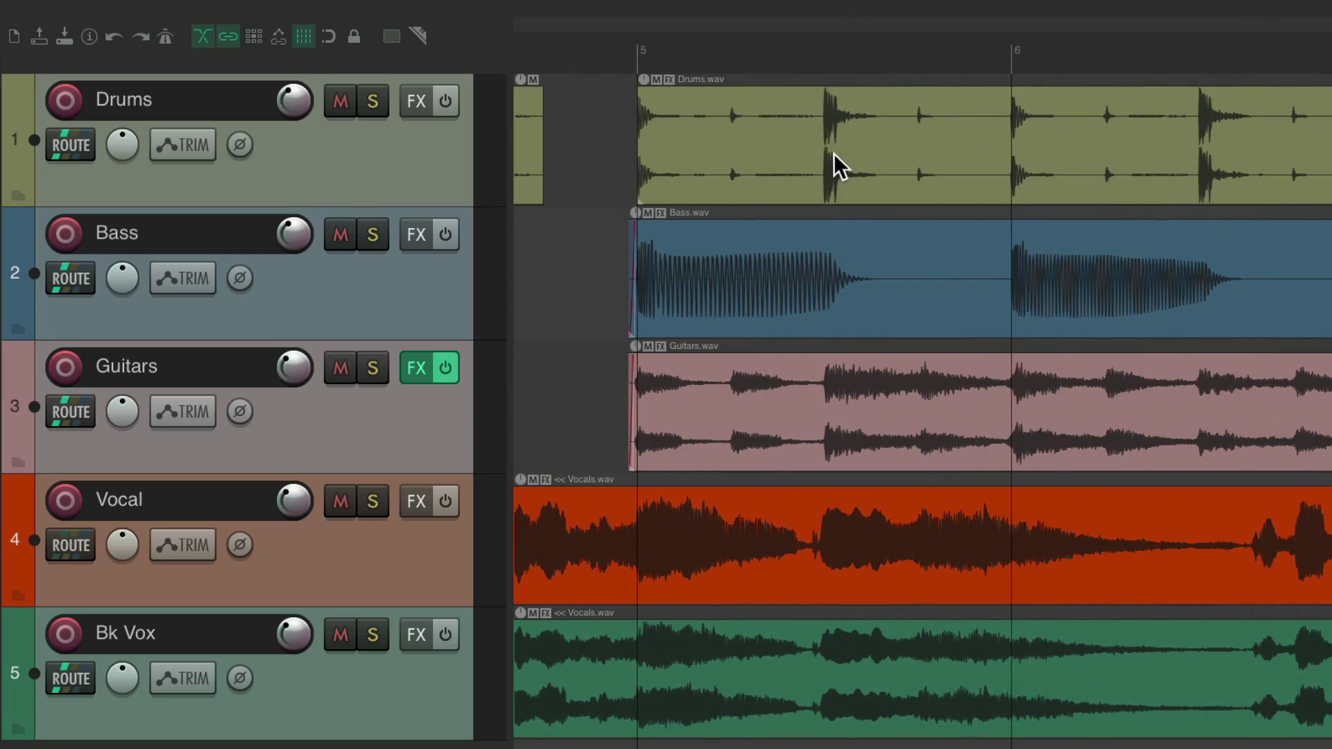
scroll(834, 153, down, 5)
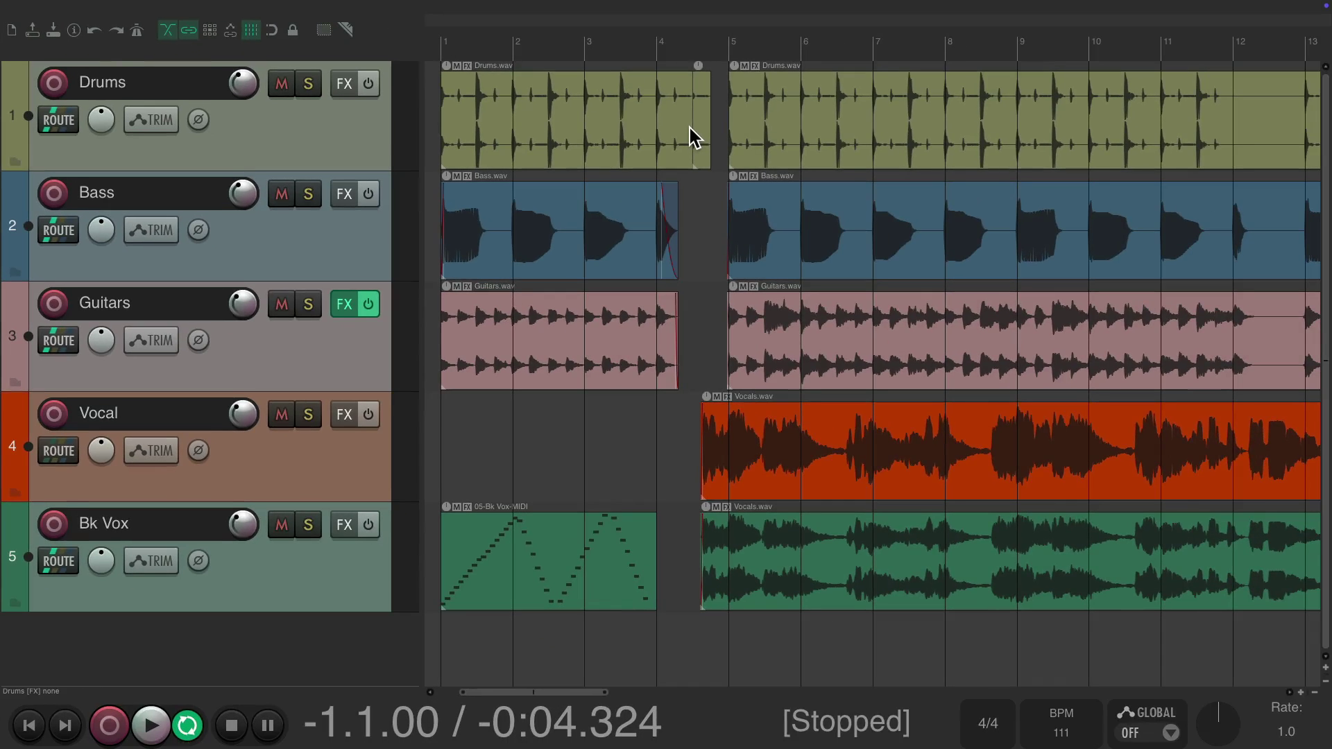
Open the 05-Bk Vox-MIDI item in the MIDI editor and drag its ruler to pan and zoom.
double_click(547, 547)
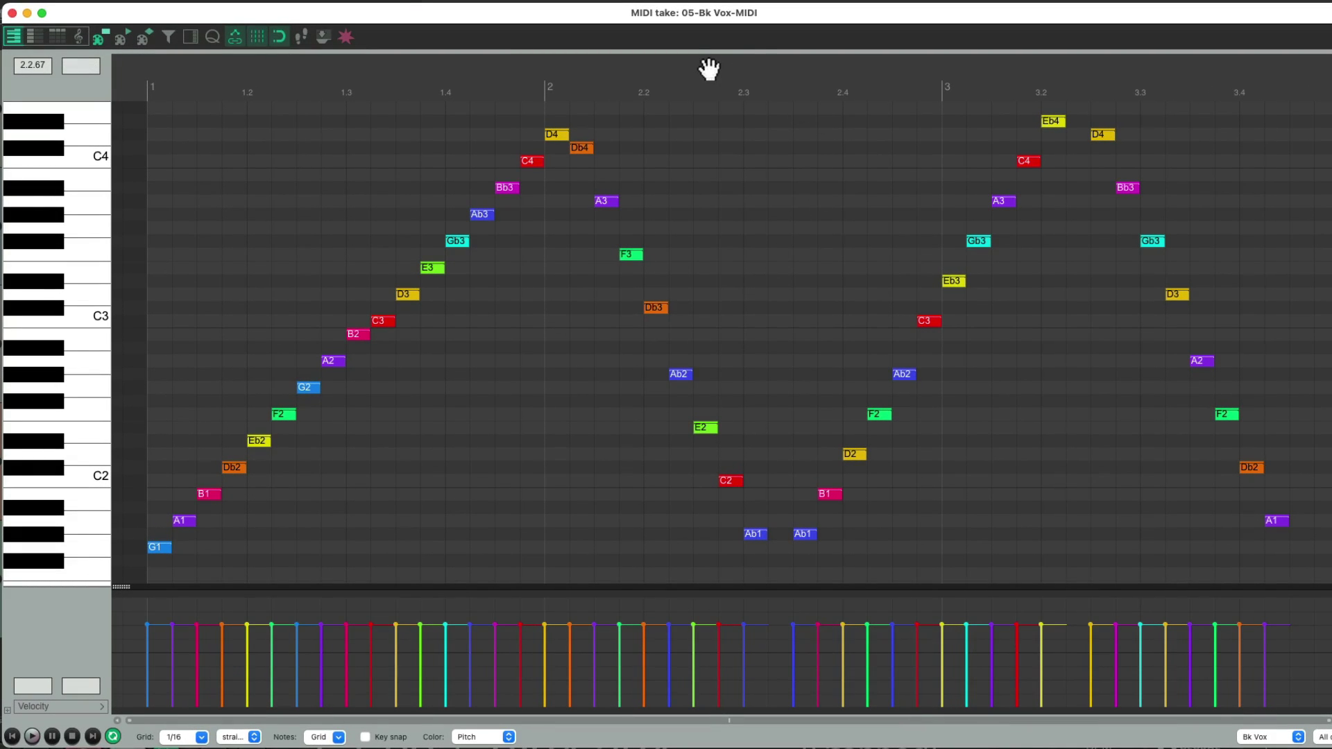
mouse_move(708, 68)
mouse_down()
mouse_move(868, 59)
mouse_move(574, 77)
mouse_move(741, 73)
mouse_move(676, 74)
mouse_move(691, 67)
mouse_up()
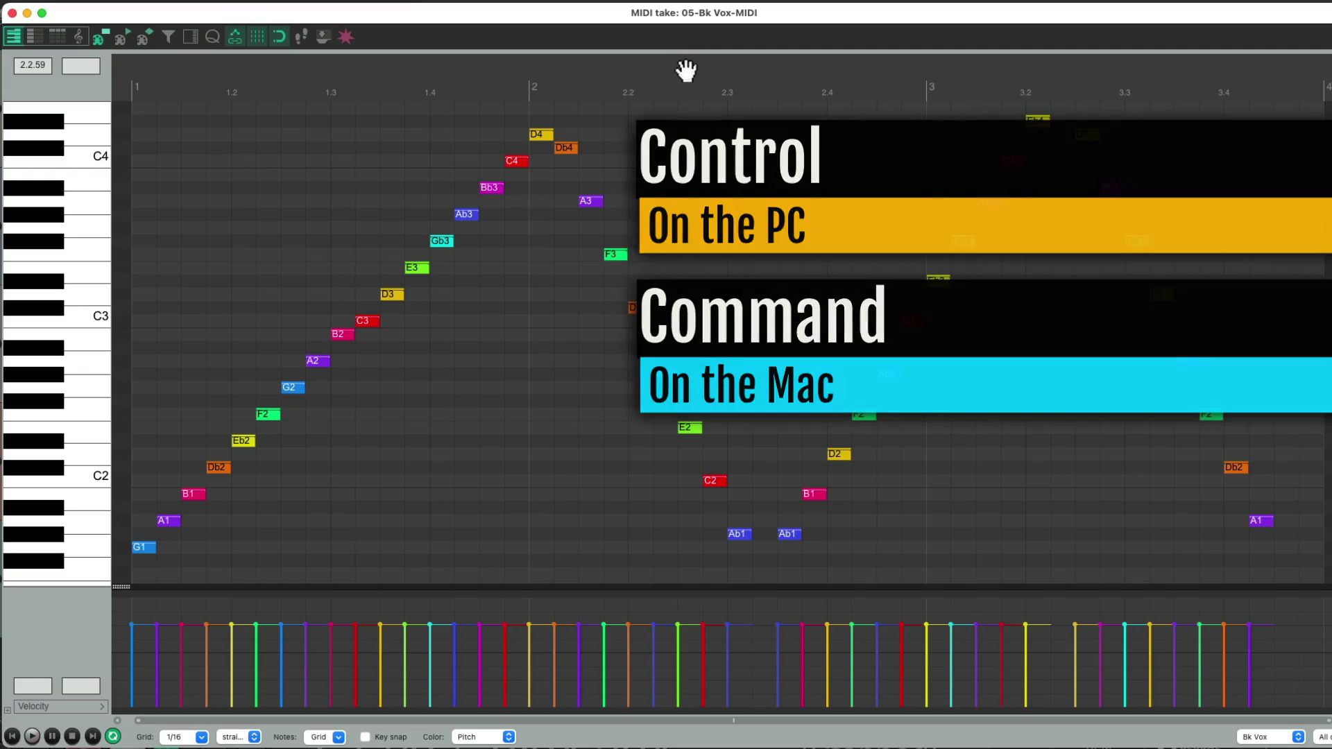
drag(685, 67, 731, 65)
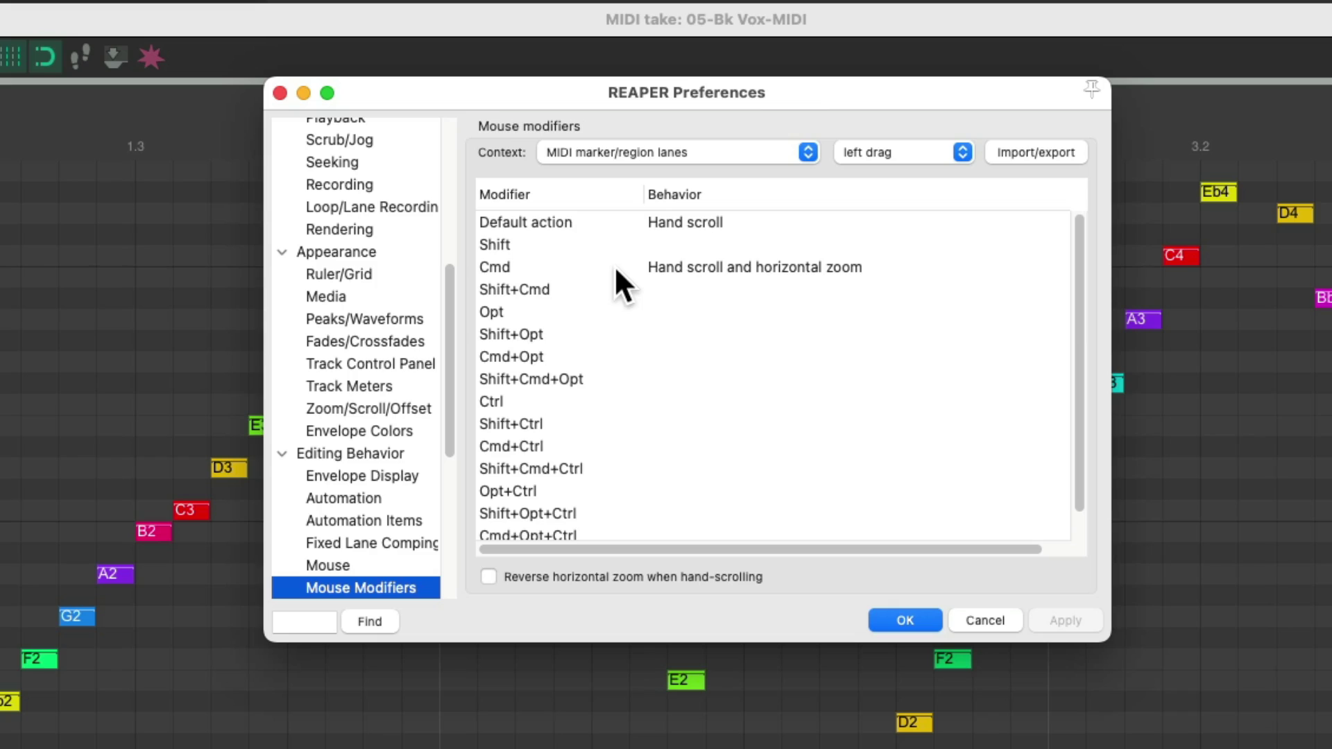
Tick Horizontal zoom for the MIDI marker/region lane default drag, confirm, and test-drag the piano roll.
click(706, 223)
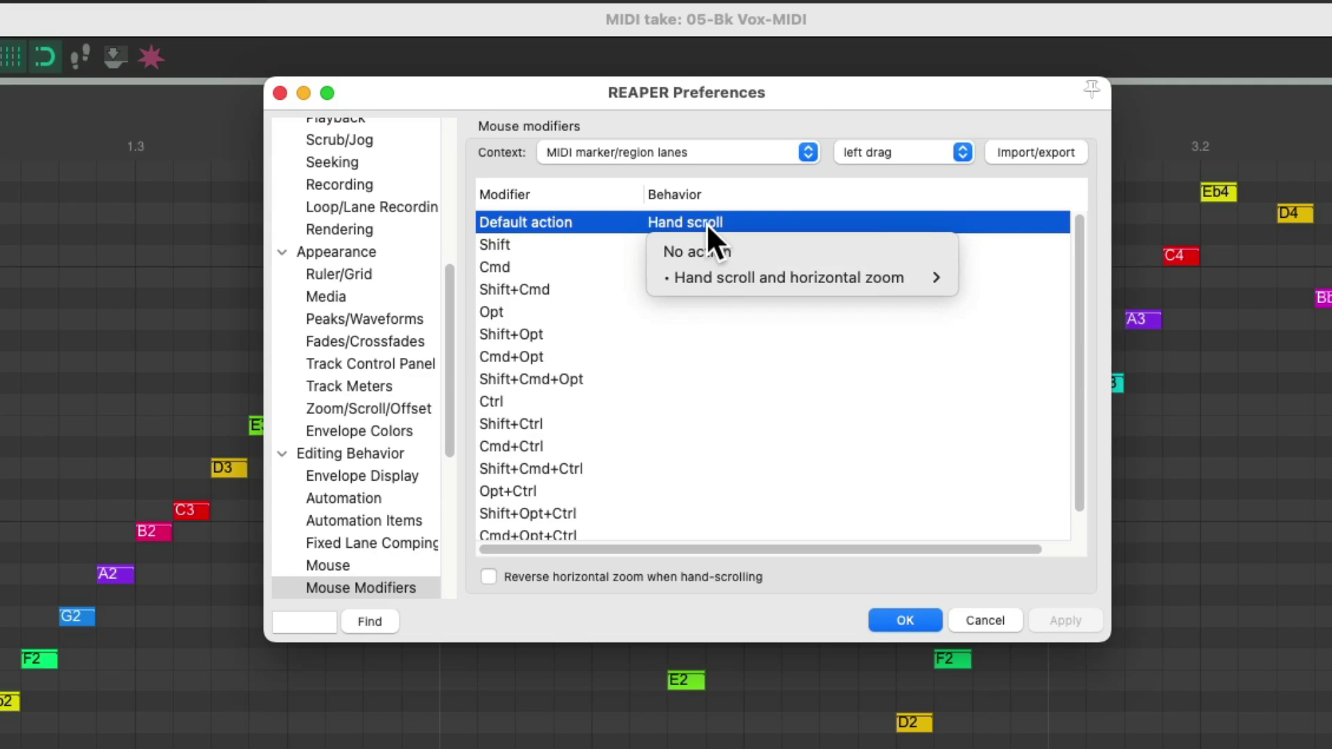
mouse_move(700, 283)
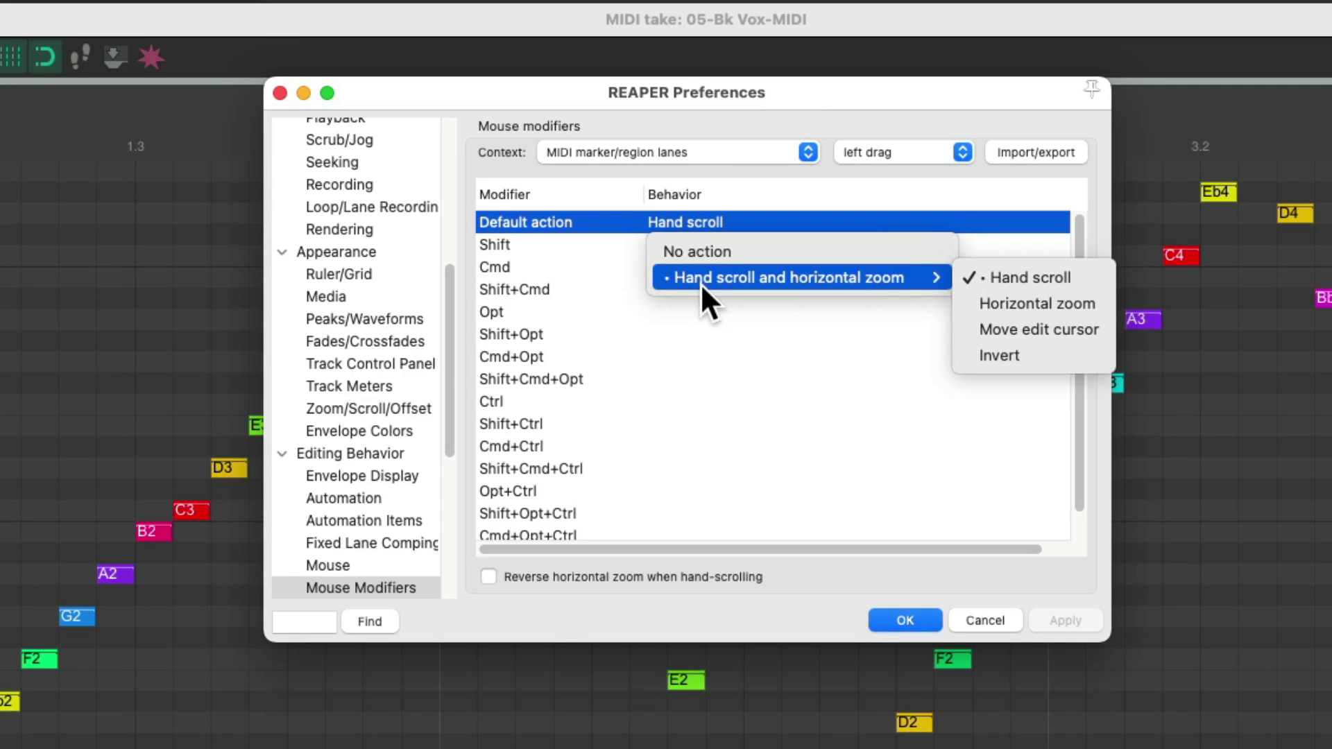
click(957, 302)
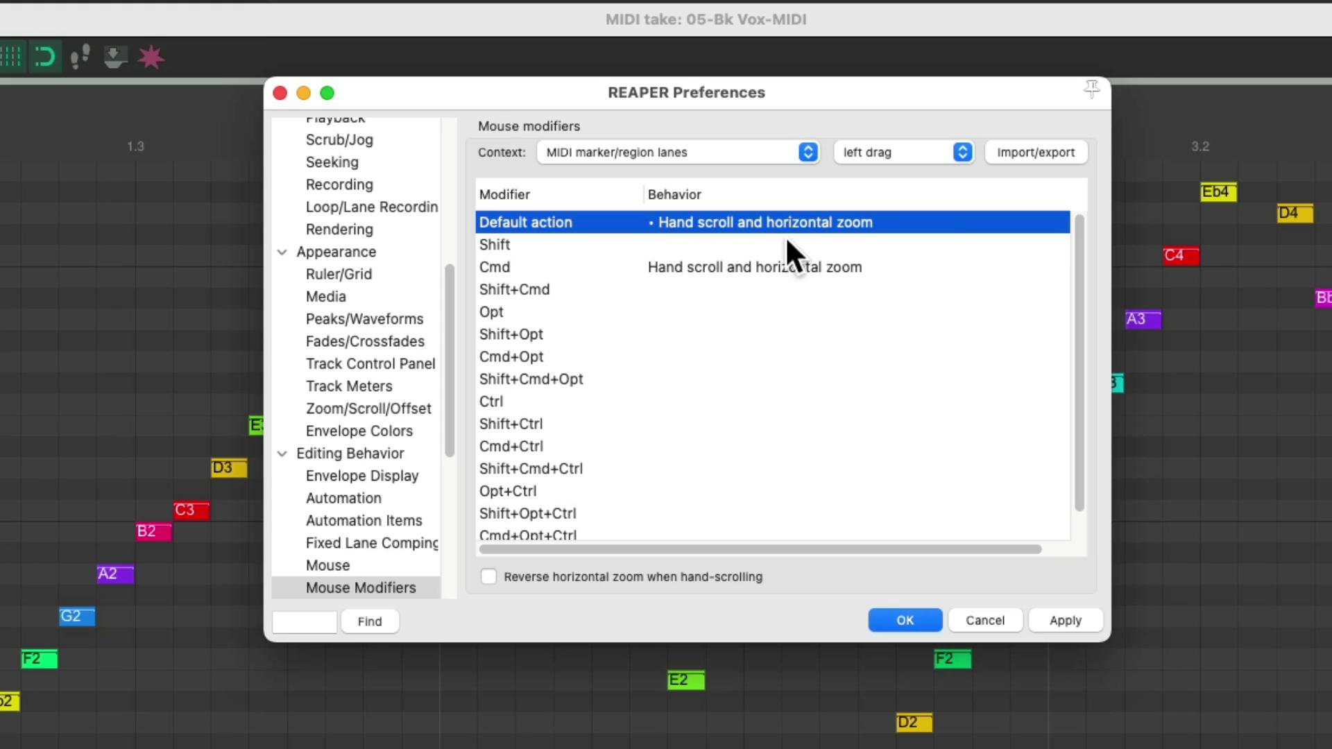
key(Return)
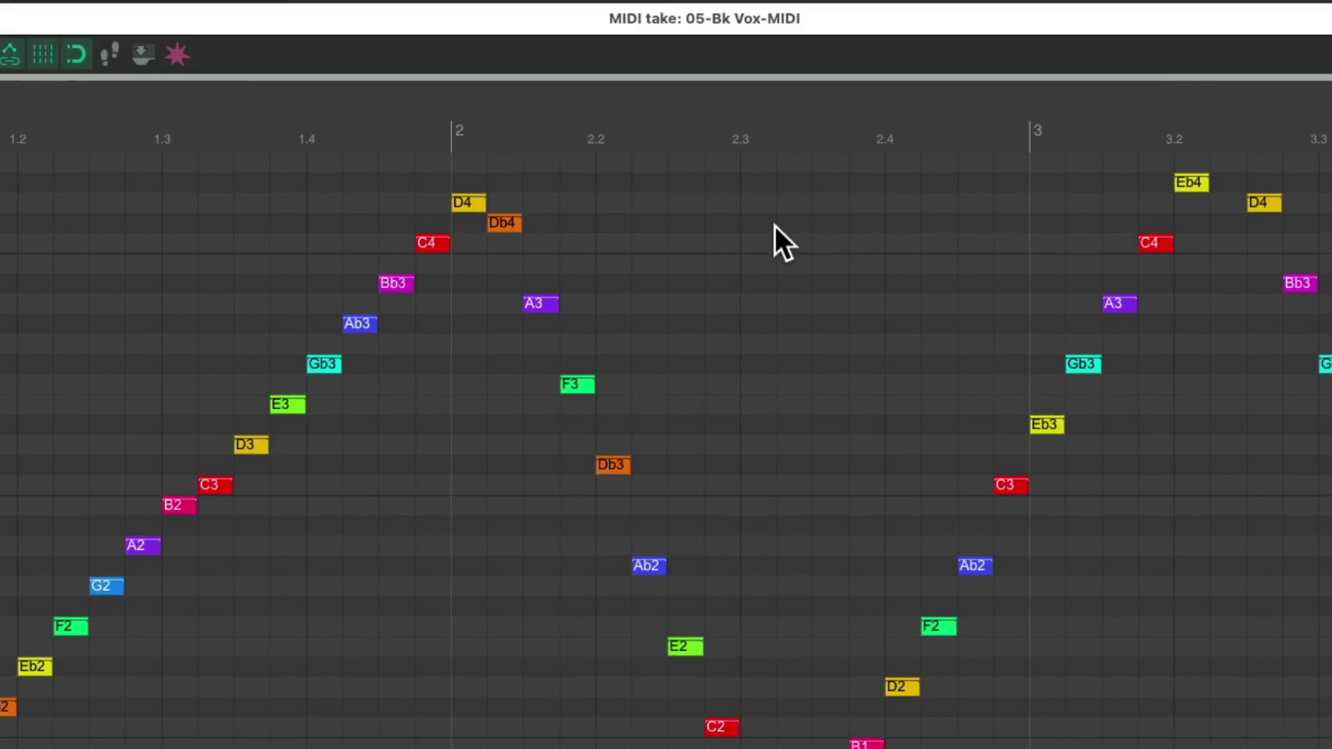
drag(721, 74, 855, 78)
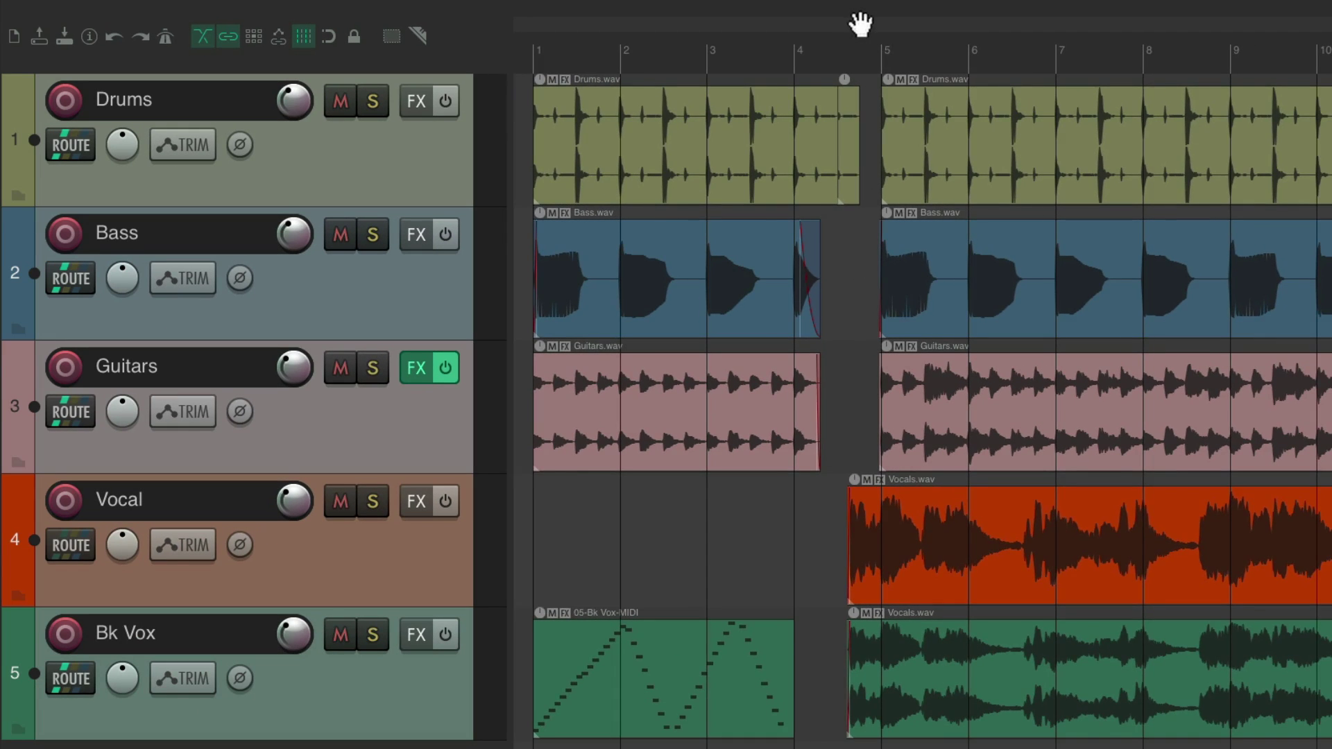
Confirm Reverse horizontal zoom when hand-scrolling with OK, then test by dragging from the ruler to zoom around bars 4–5.
mouse_move(859, 24)
mouse_down()
mouse_move(913, 21)
mouse_move(844, 19)
mouse_move(840, 67)
mouse_move(845, 4)
mouse_move(866, 36)
mouse_up()
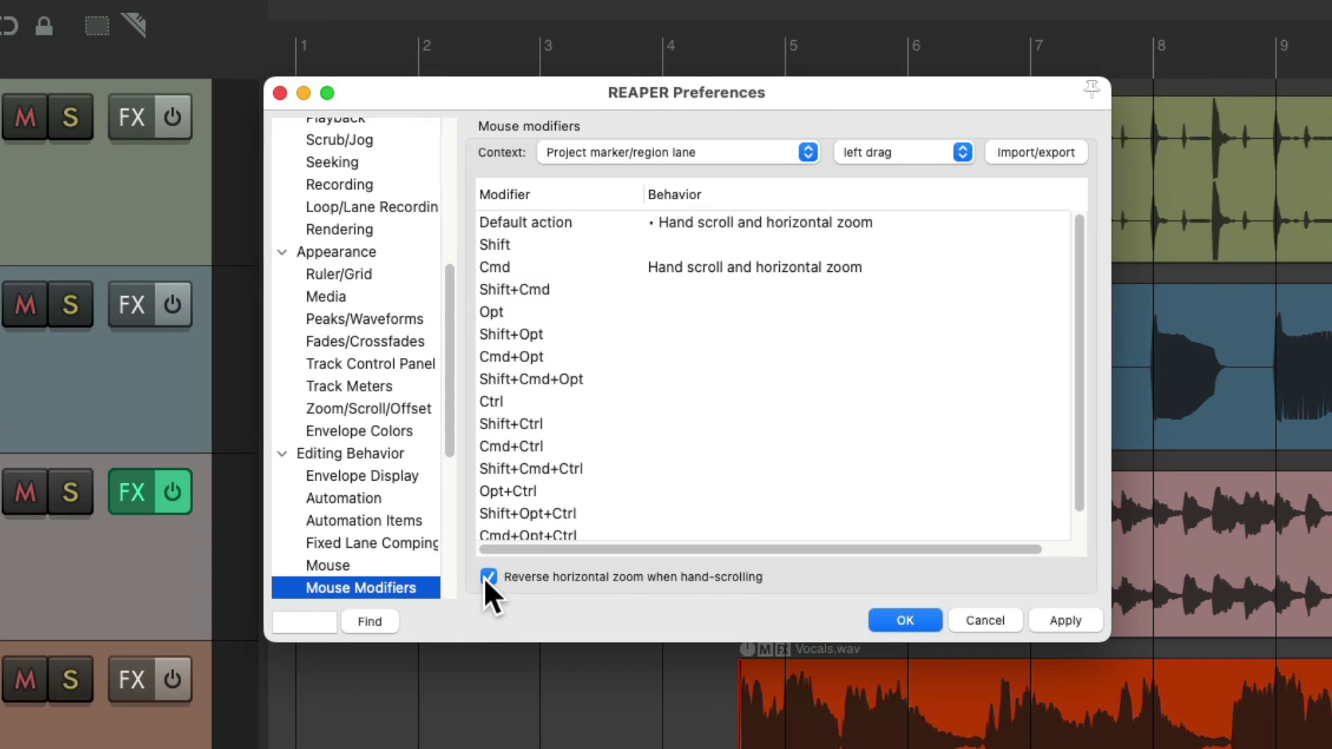
click(921, 613)
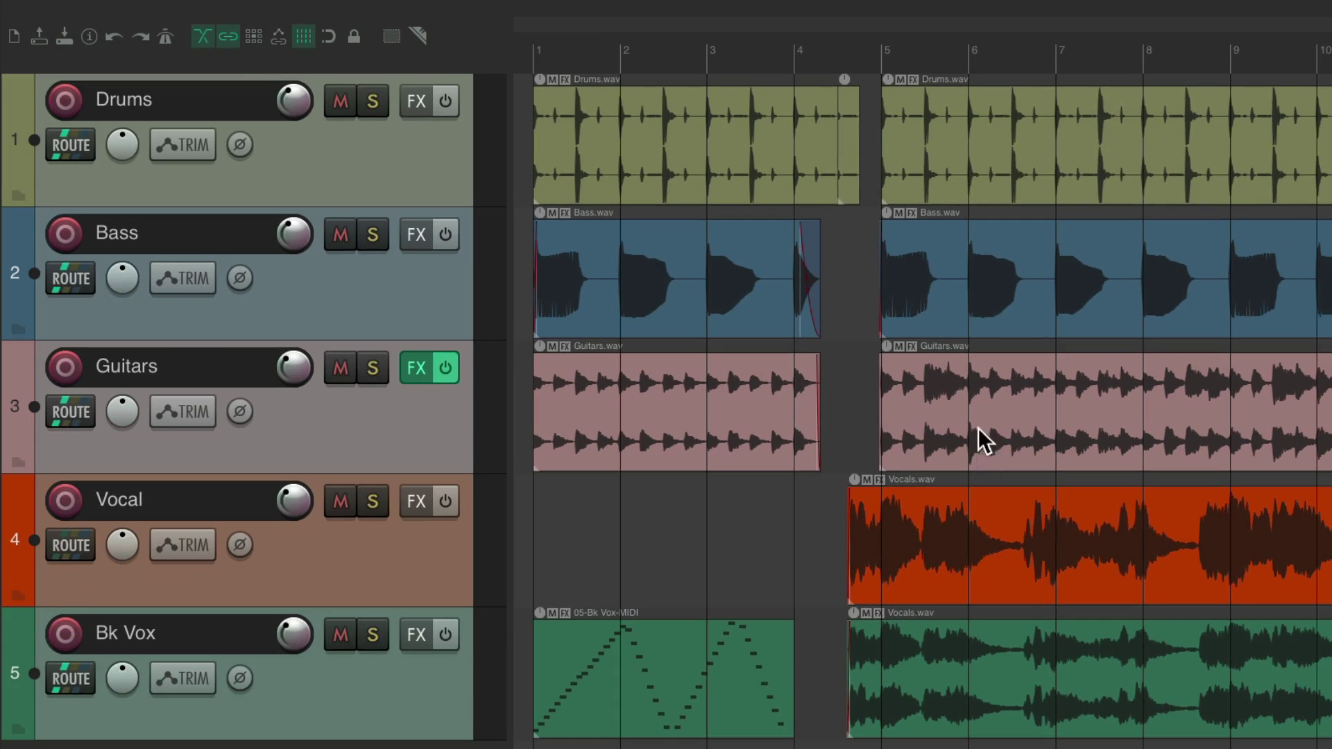
mouse_move(834, 31)
mouse_down()
mouse_move(824, 104)
mouse_move(822, 8)
mouse_move(841, 38)
mouse_move(751, 39)
mouse_move(829, 50)
mouse_move(818, 184)
mouse_move(820, 21)
mouse_up()
Reopen and close Preferences, then drag up from the ruler to zoom out to bars 1–31.
key(super+comma)
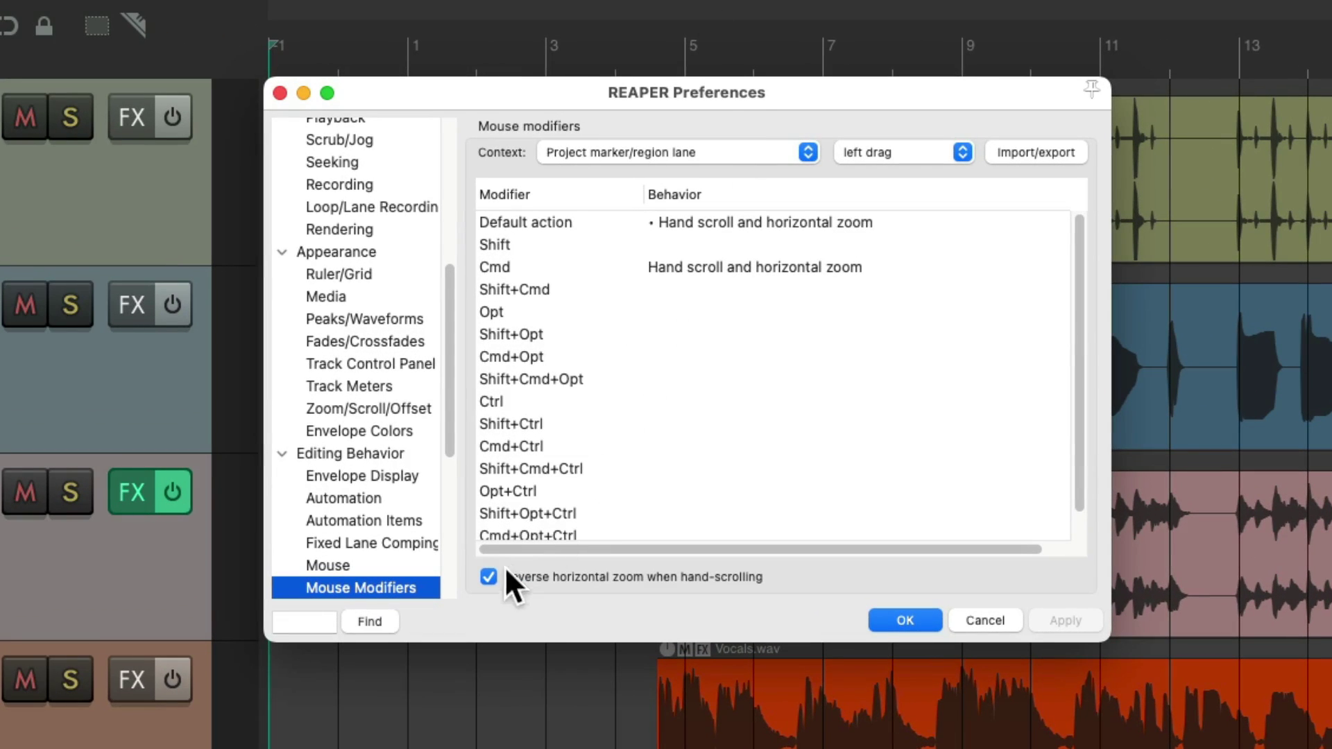
click(895, 619)
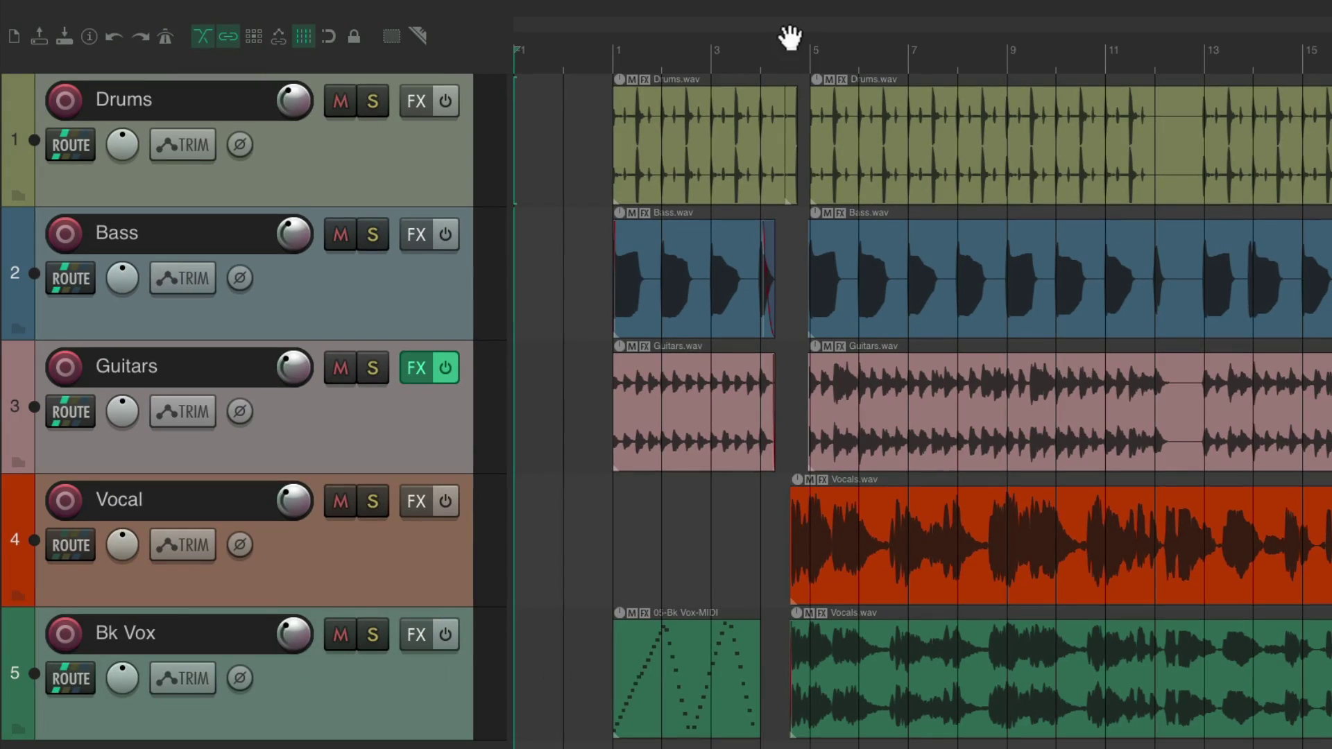
drag(797, 32, 790, 4)
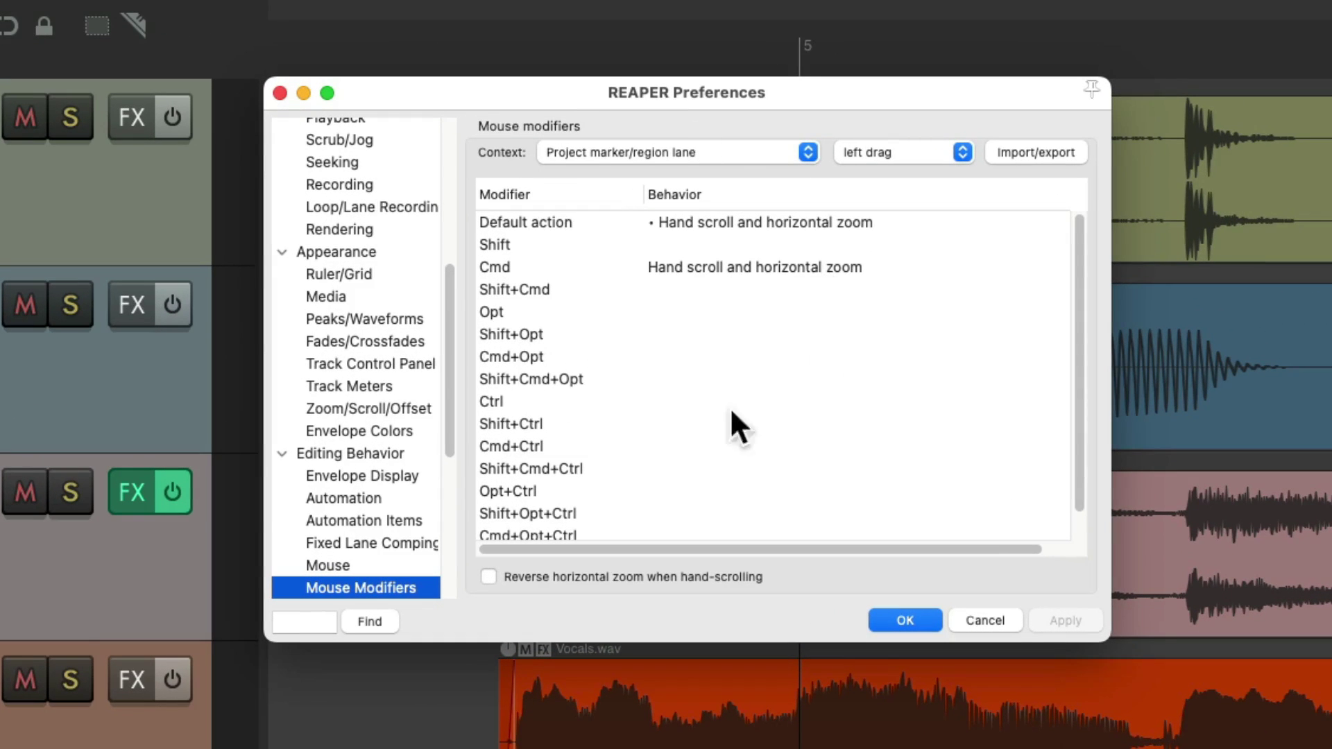